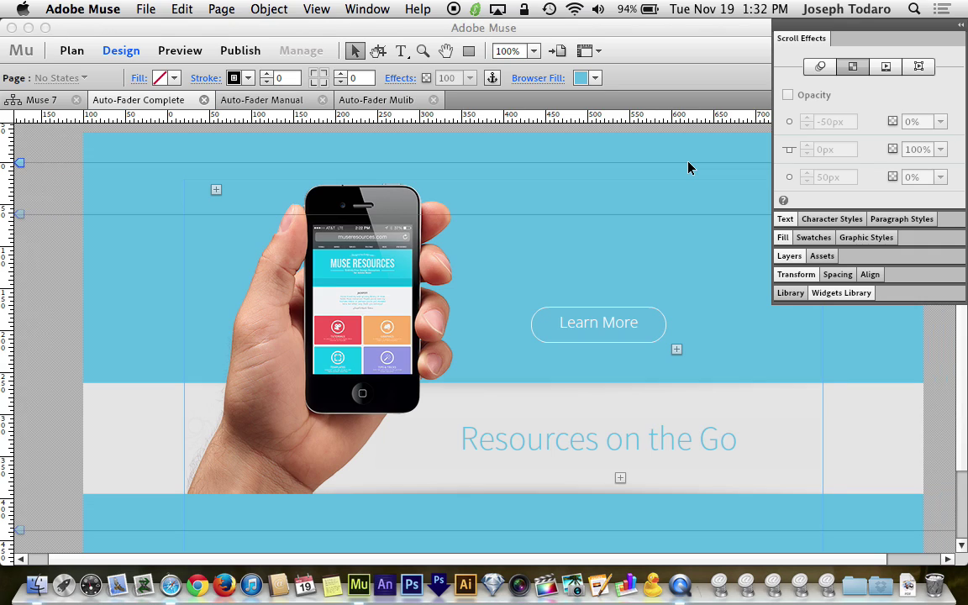
- Collapse the Scroll Effects panel and preview the Auto-Fader Complete page in the browser
{"action": "left_click", "coordinate": [816, 39]}
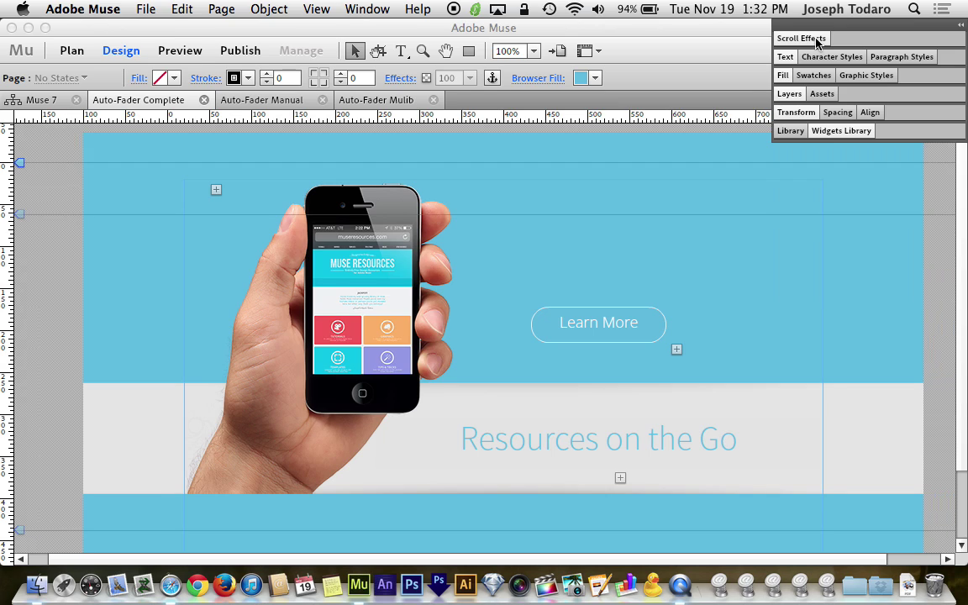
{"action": "left_click", "coordinate": [56, 310]}
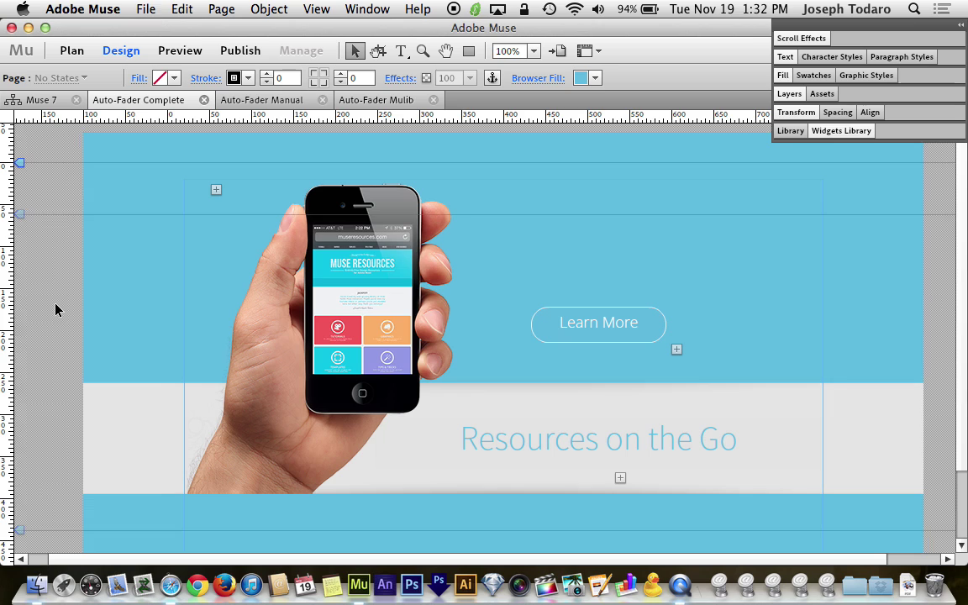
{"action": "key", "text": "super+shift+e"}
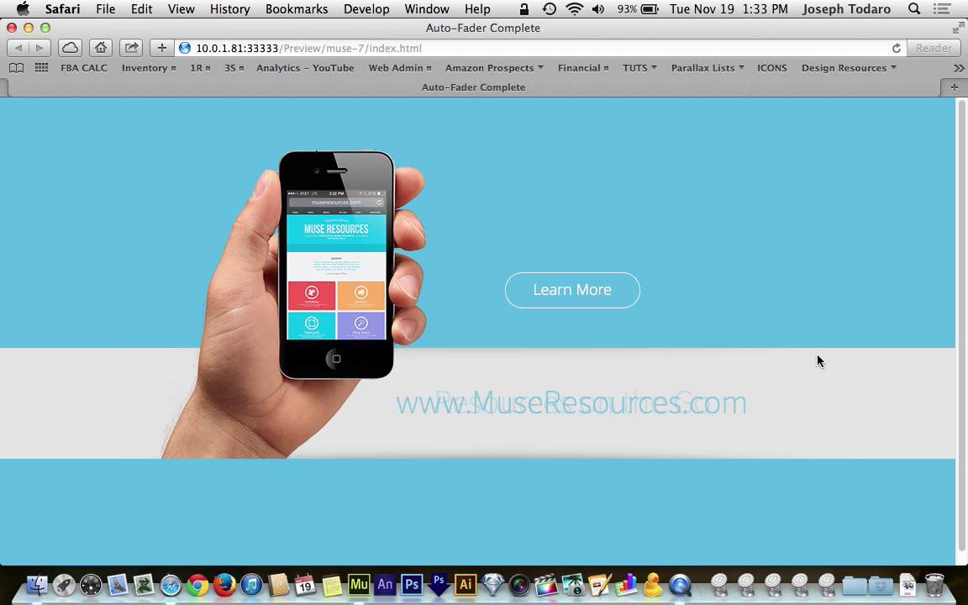
- After watching the auto-fader animate in Safari, switch back to Adobe Muse's design view
{"action": "key", "text": "super+Tab"}
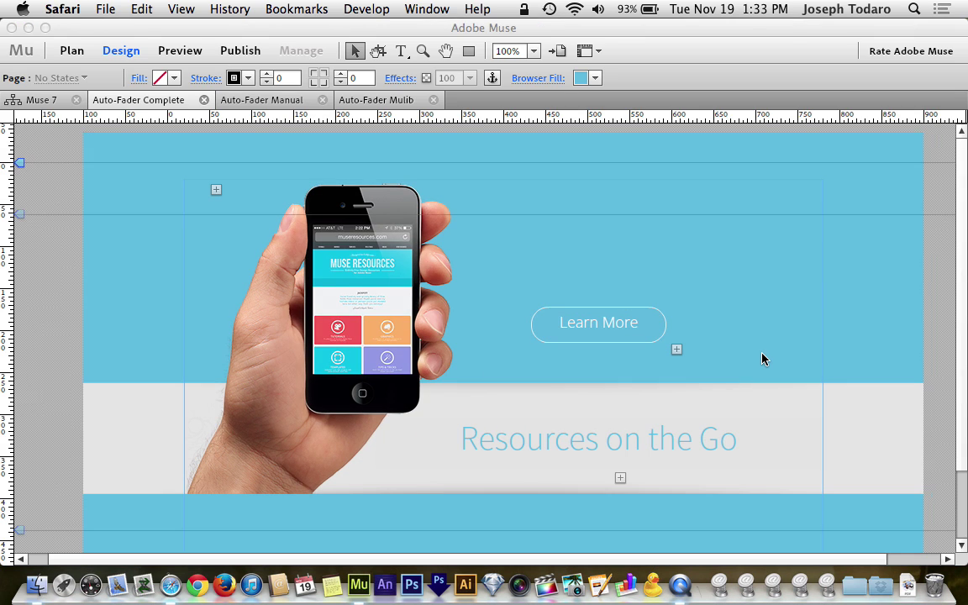
{"action": "left_click", "coordinate": [420, 265]}
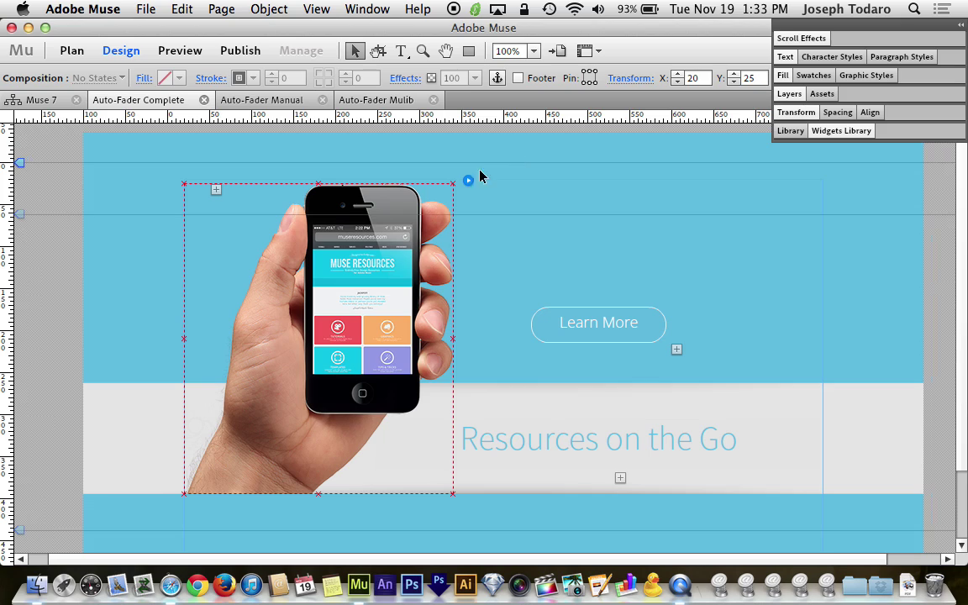
{"action": "left_click", "coordinate": [467, 183]}
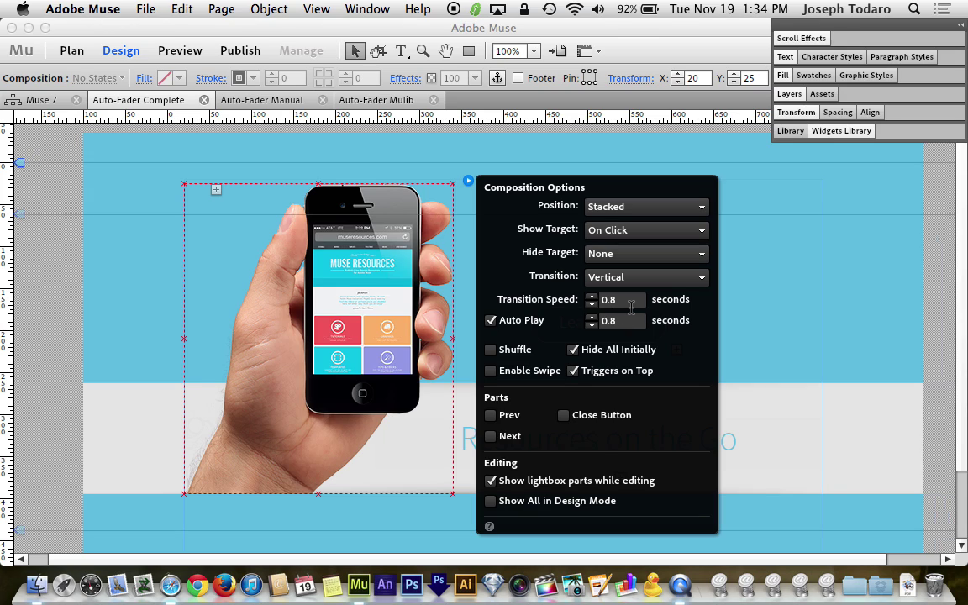
{"action": "left_click", "coordinate": [454, 142]}
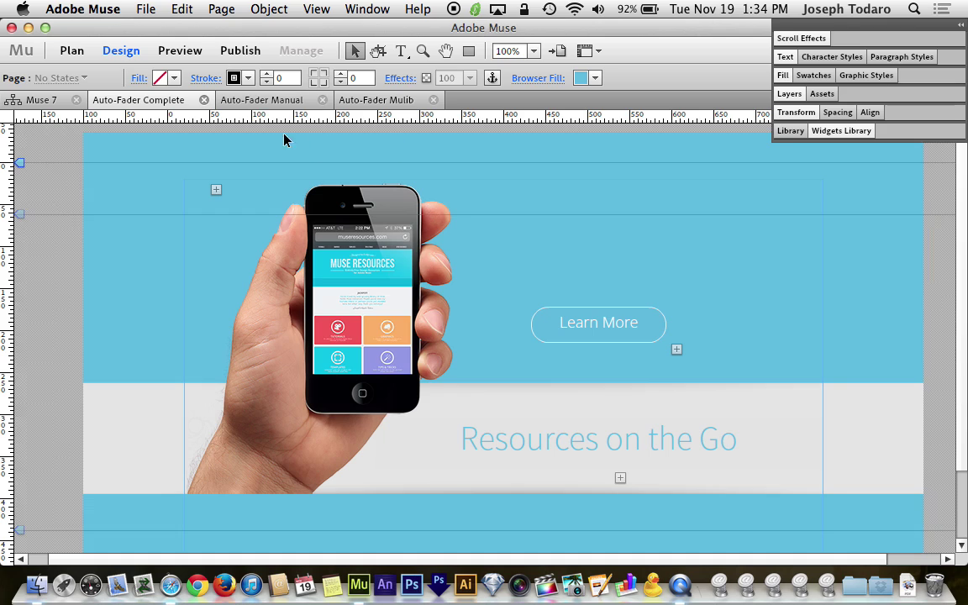
- Open the Auto-Fader Manual page, preview it in Safari, then return to Muse
{"action": "left_click", "coordinate": [250, 101]}
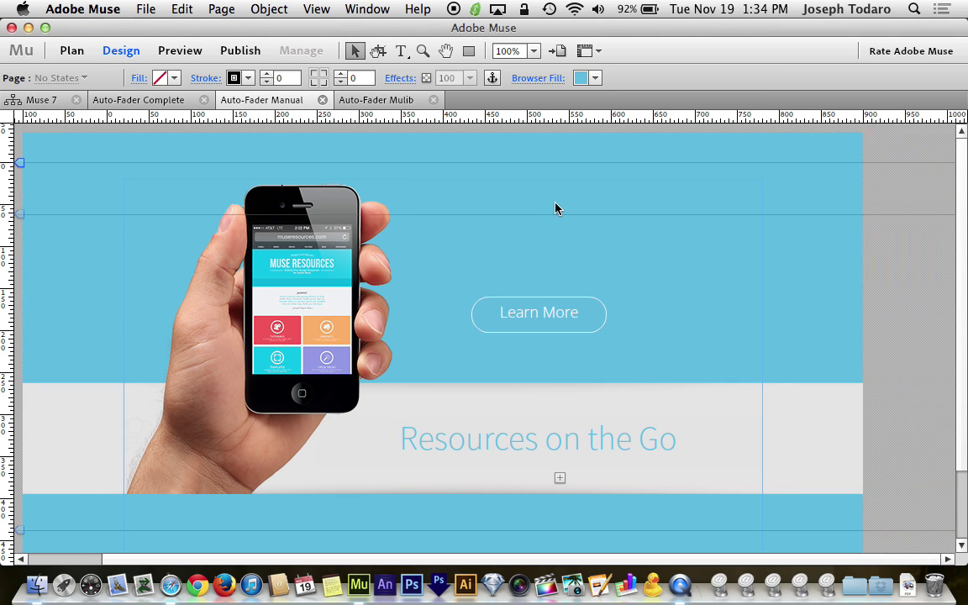
{"action": "key", "text": "super+shift+e"}
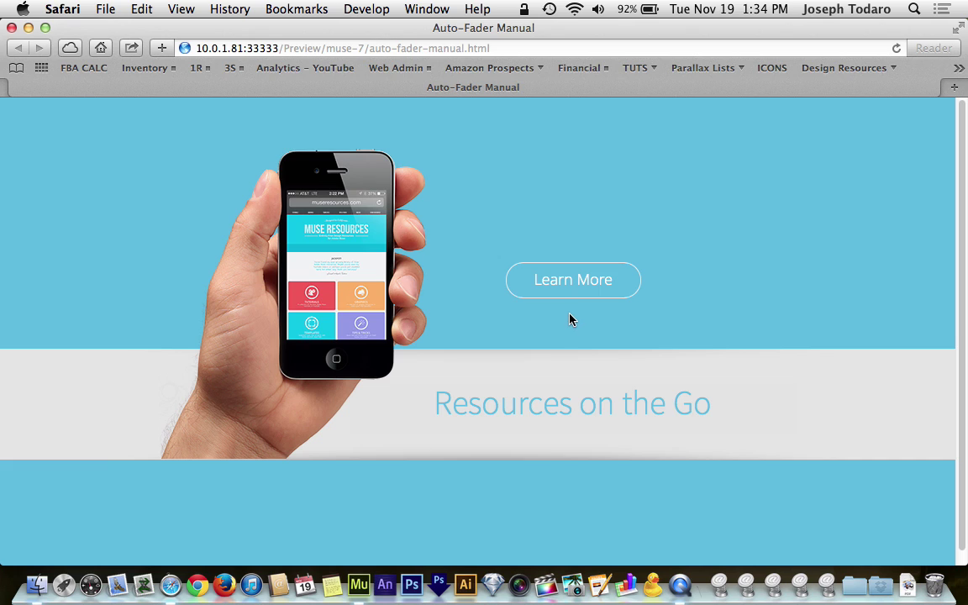
{"action": "key", "text": "super+Tab"}
- Drag a Blank composition from the Widgets Library's Compositions folder onto the page beside the phone
{"action": "left_click", "coordinate": [326, 315]}
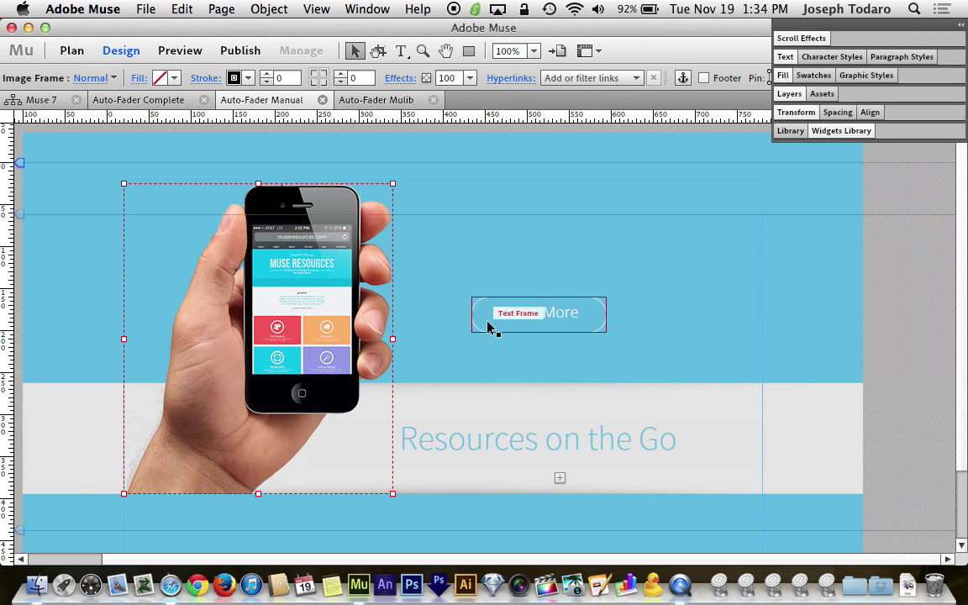
{"action": "left_click", "coordinate": [427, 310]}
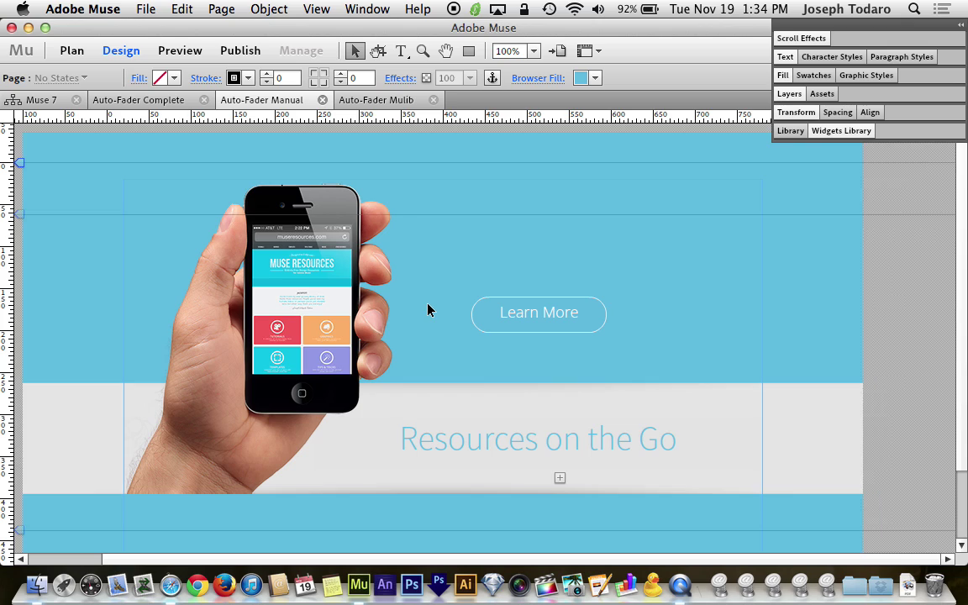
{"action": "left_click", "coordinate": [838, 132]}
{"action": "left_click", "coordinate": [780, 244]}
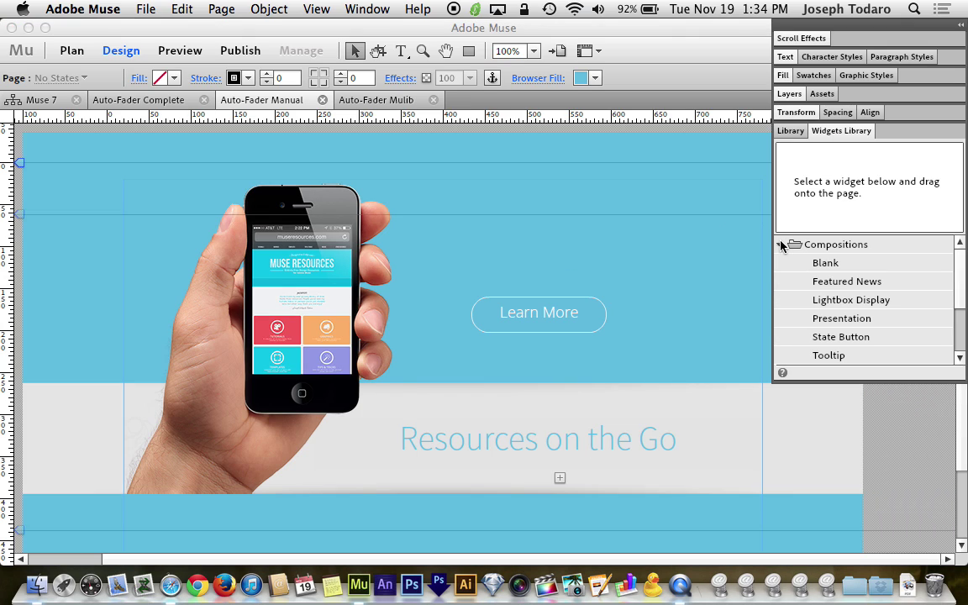
{"action": "left_click", "coordinate": [826, 264]}
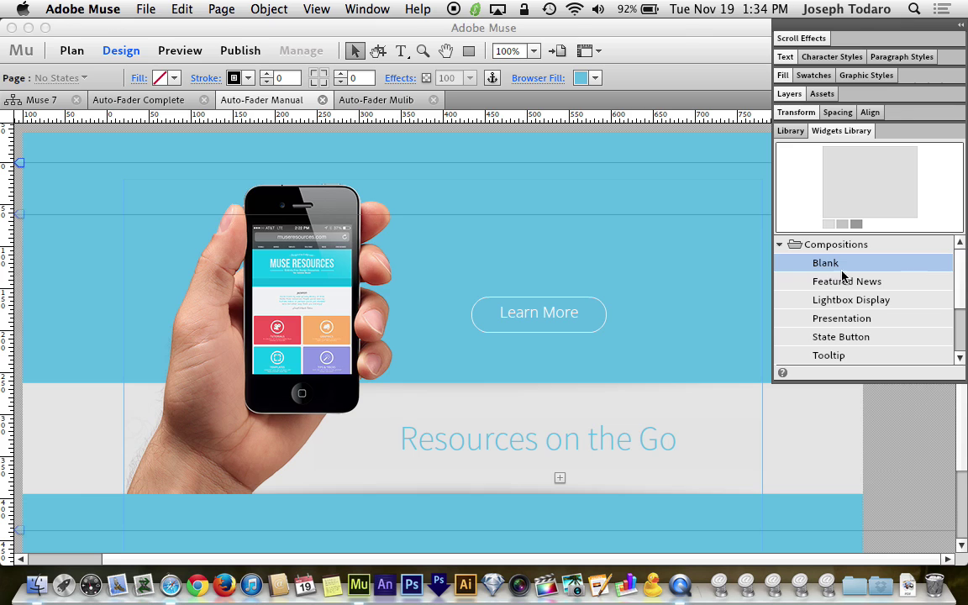
{"action": "left_click_drag", "start_coordinate": [826, 267], "coordinate": [492, 205]}
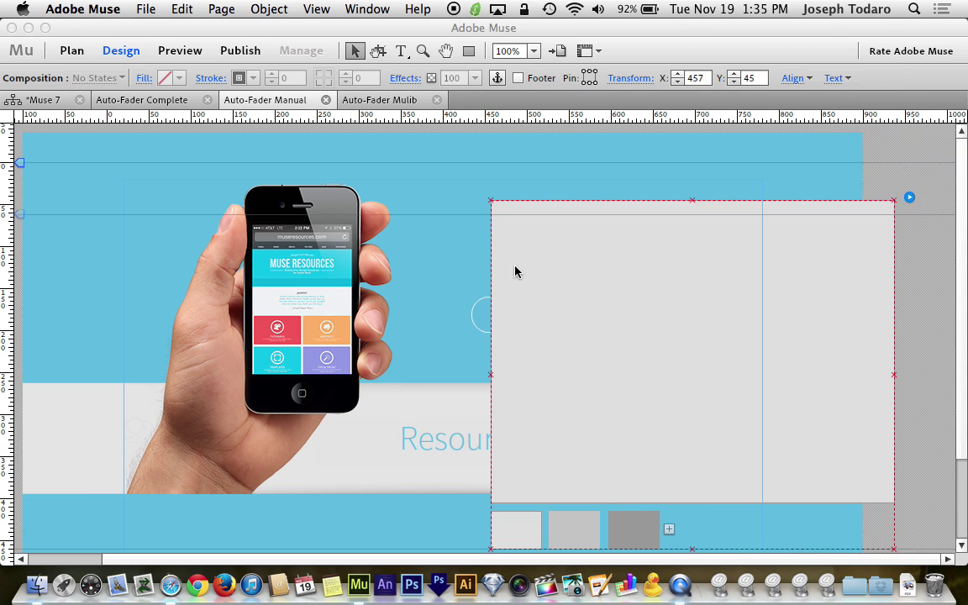
{"action": "left_click_drag", "start_coordinate": [474, 254], "coordinate": [503, 328]}
- Delete the extra trigger and move the remaining trigger to the composition's left edge
{"action": "left_click", "coordinate": [501, 320]}
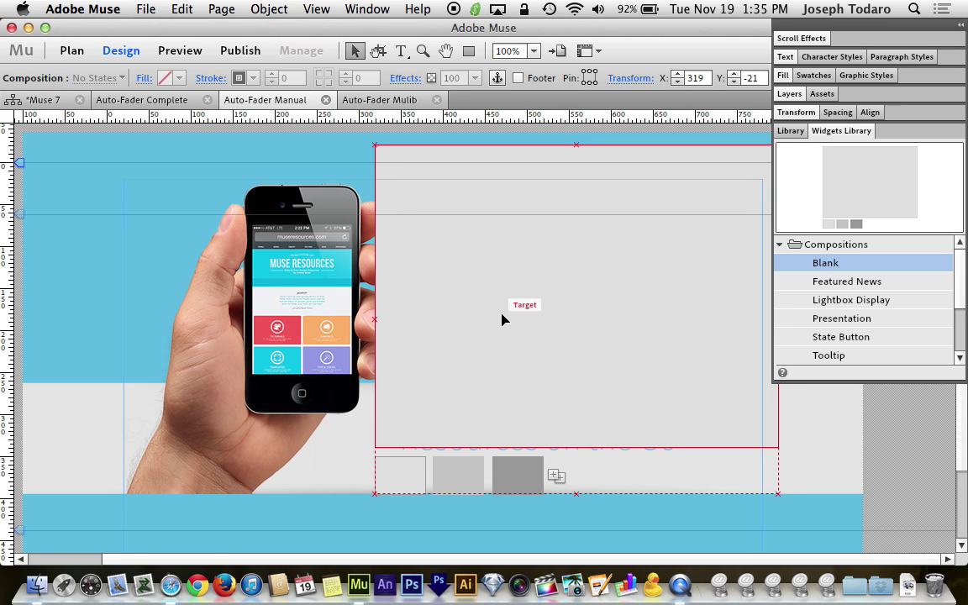
{"action": "left_click", "coordinate": [520, 485]}
{"action": "key", "text": "Delete"}
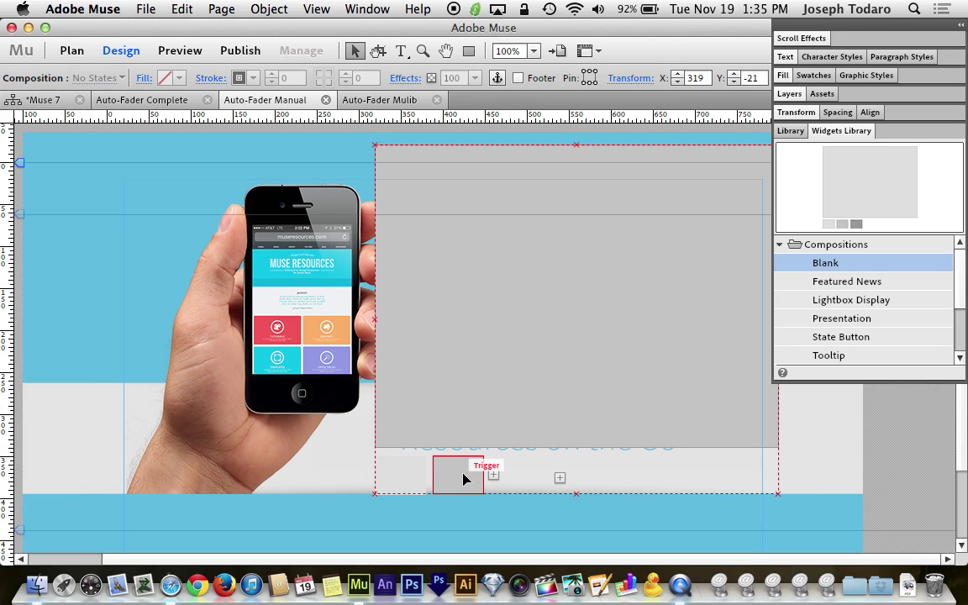
{"action": "left_click", "coordinate": [463, 479]}
{"action": "left_click_drag", "start_coordinate": [463, 479], "coordinate": [406, 480]}
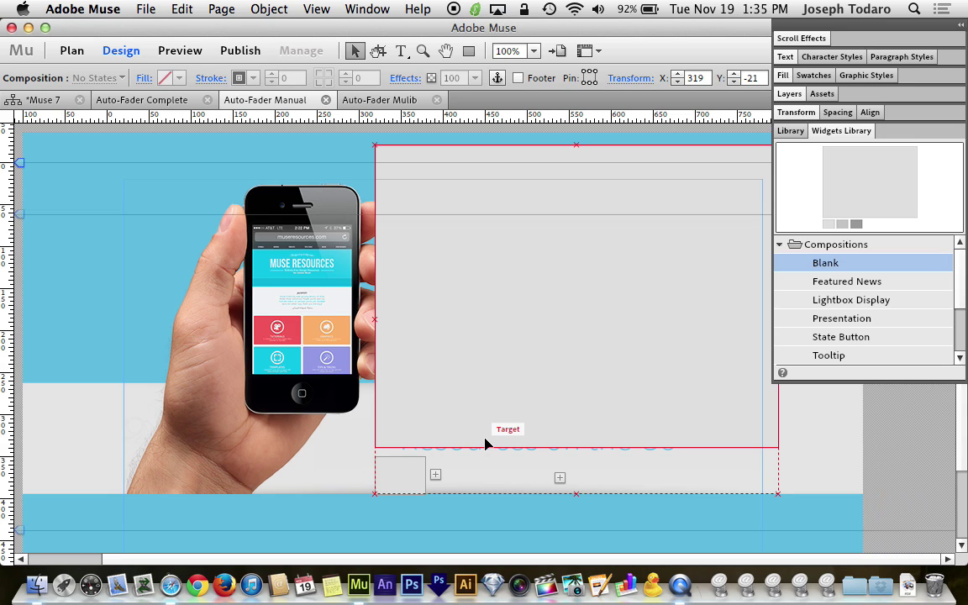
- Shorten the trigger to 31 px tall and check its Rollover and Mouse Down states
{"action": "left_click", "coordinate": [412, 484]}
{"action": "left_click_drag", "start_coordinate": [425, 493], "coordinate": [415, 474]}
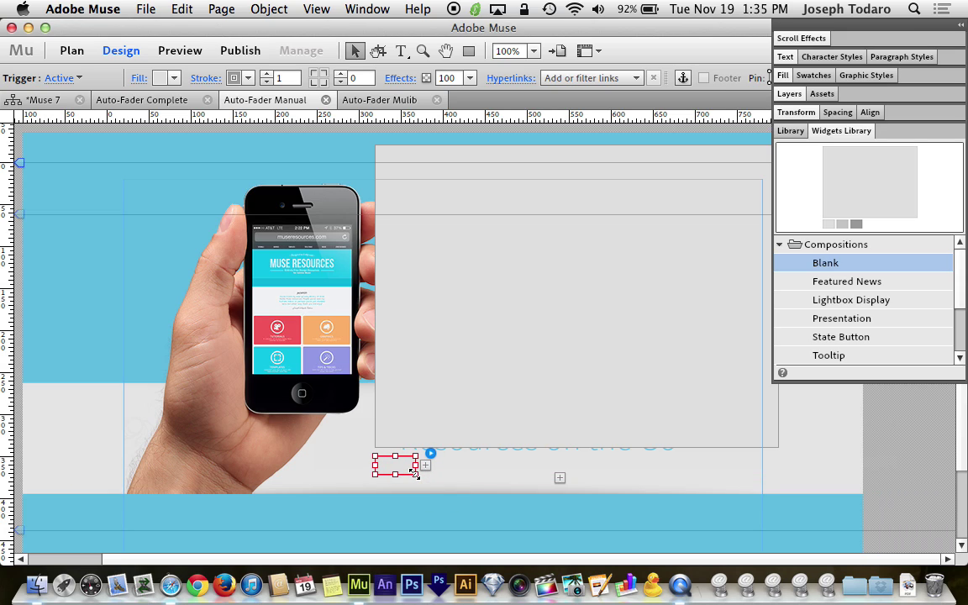
{"action": "left_click", "coordinate": [76, 78]}
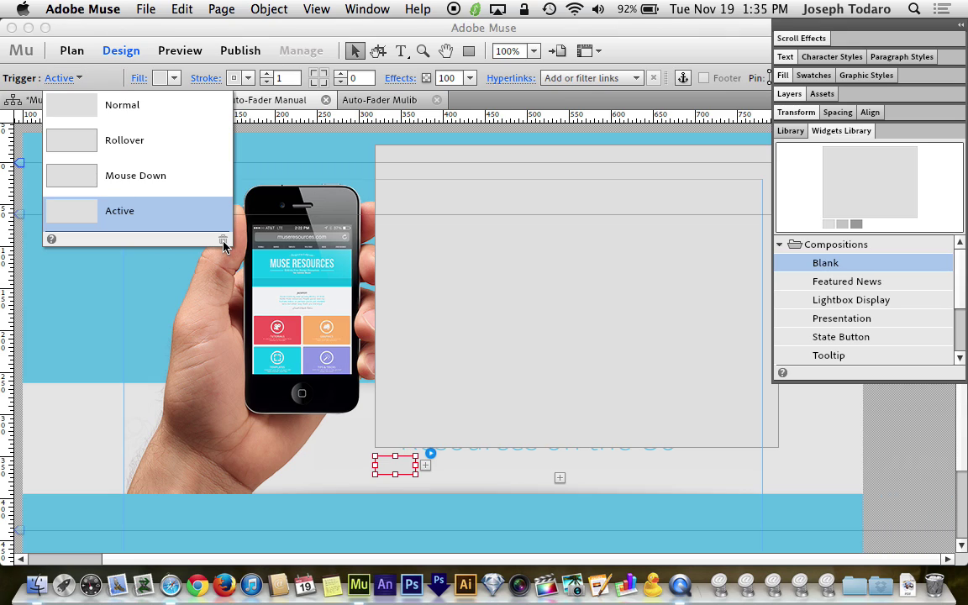
{"action": "left_click", "coordinate": [151, 145]}
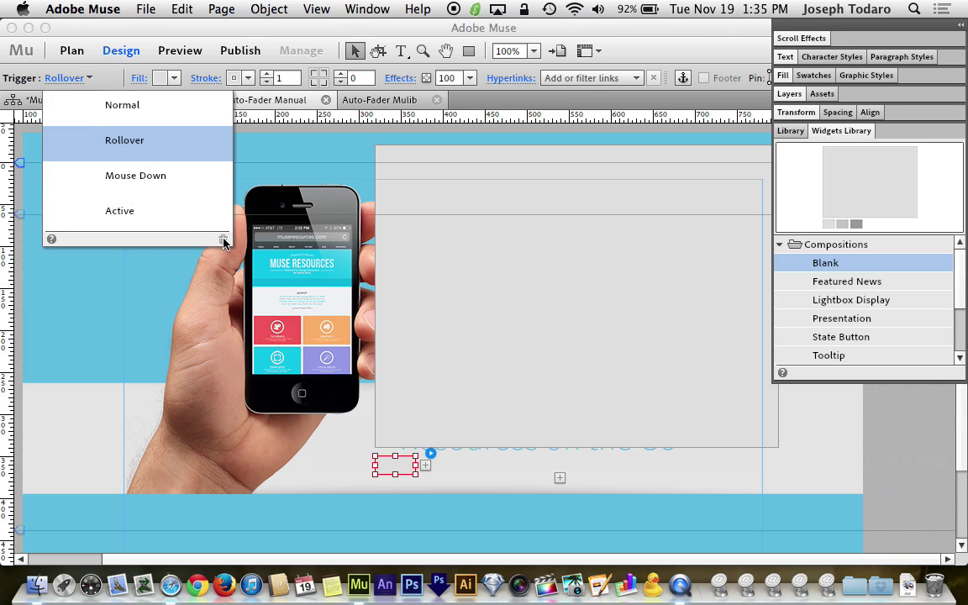
{"action": "left_click", "coordinate": [151, 178]}
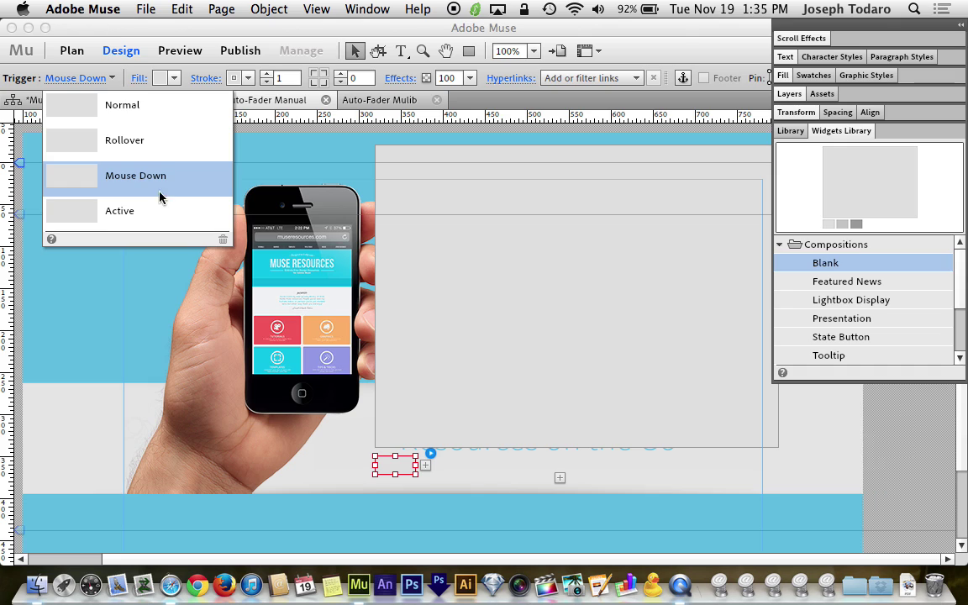
{"action": "left_click", "coordinate": [150, 119]}
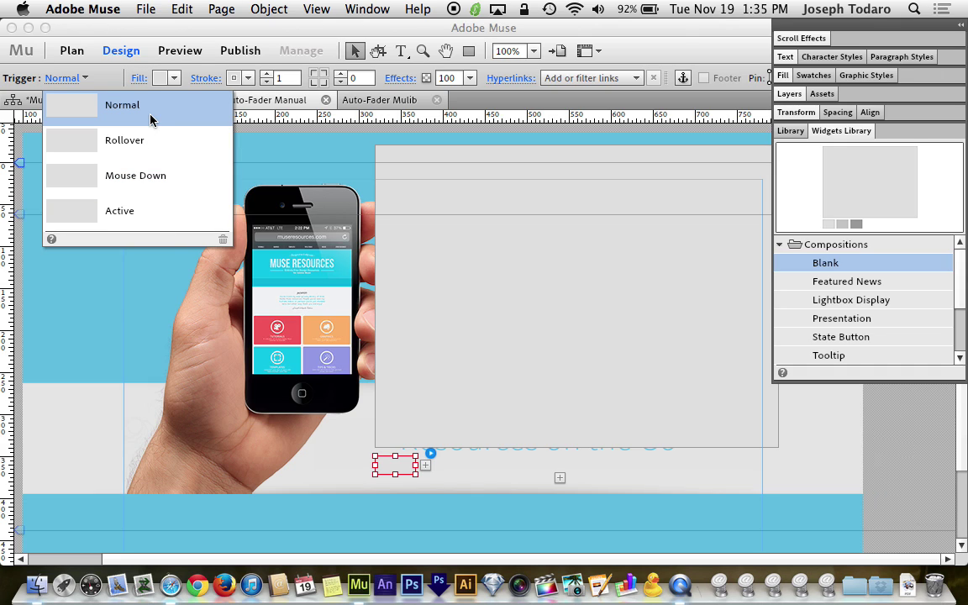
- Give the trigger a fill of None and a stroke weight of 0
{"action": "left_click", "coordinate": [159, 66]}
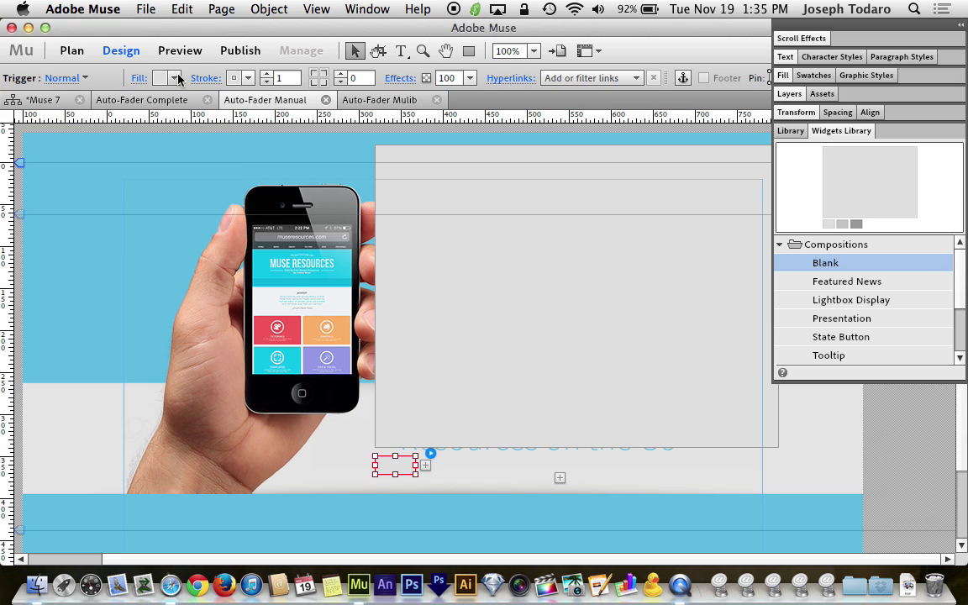
{"action": "left_click", "coordinate": [174, 78]}
{"action": "left_click", "coordinate": [172, 129]}
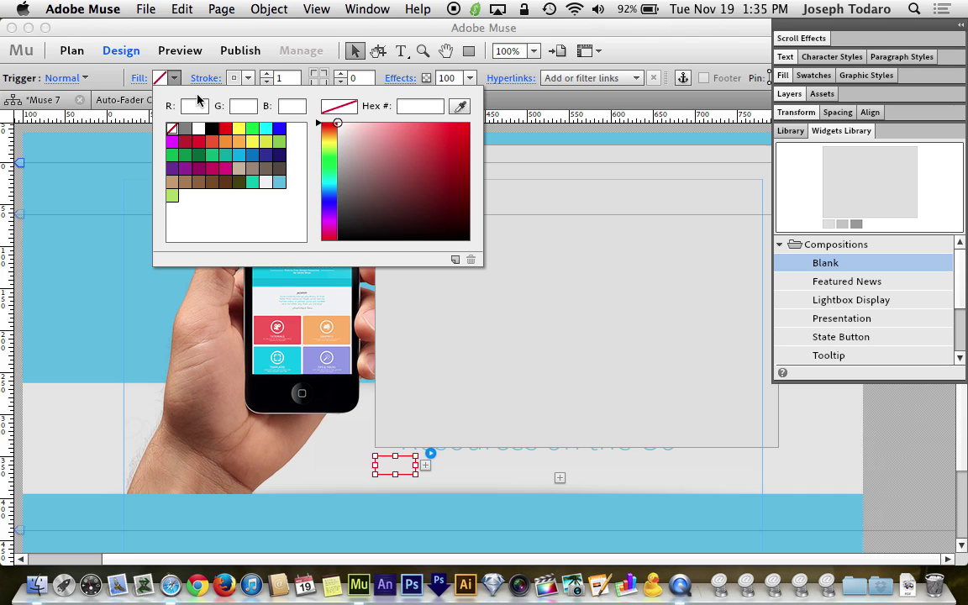
{"action": "left_click", "coordinate": [267, 81]}
{"action": "left_click", "coordinate": [266, 82]}
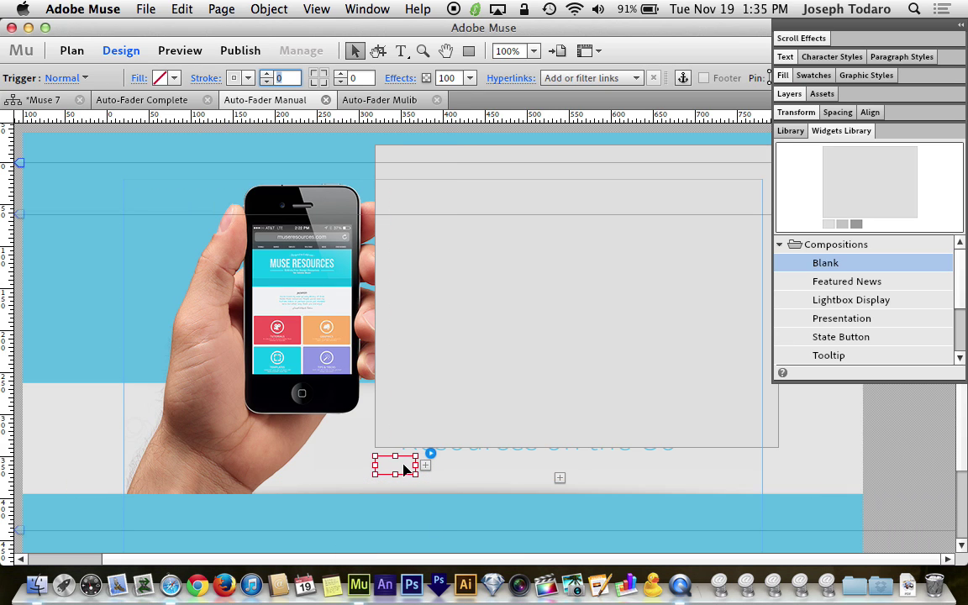
- Nudge the trigger up and shrink the composition's target panel to 110 × 83 px
{"action": "left_click_drag", "start_coordinate": [404, 473], "coordinate": [404, 463]}
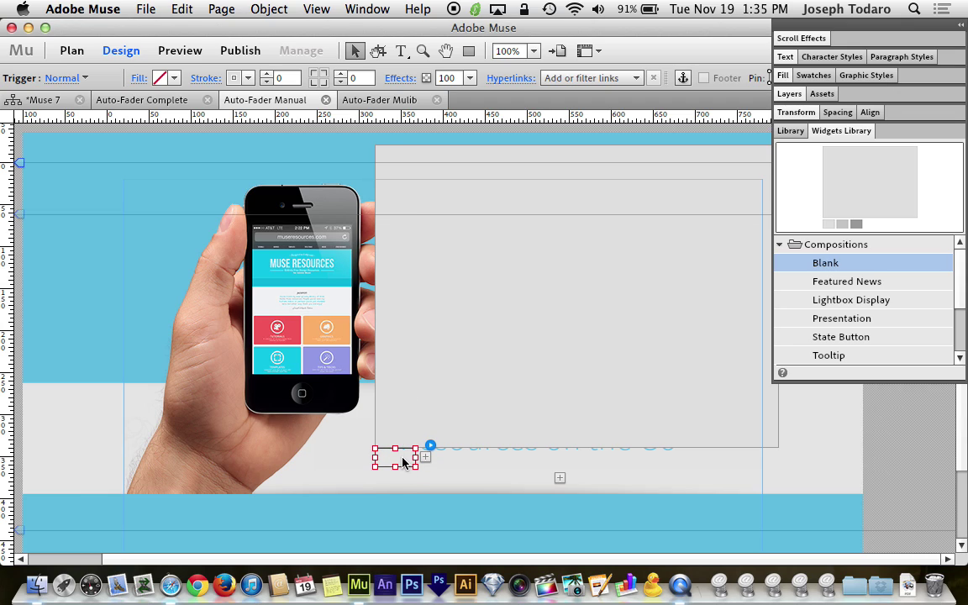
{"action": "left_click_drag", "start_coordinate": [430, 445], "coordinate": [454, 345]}
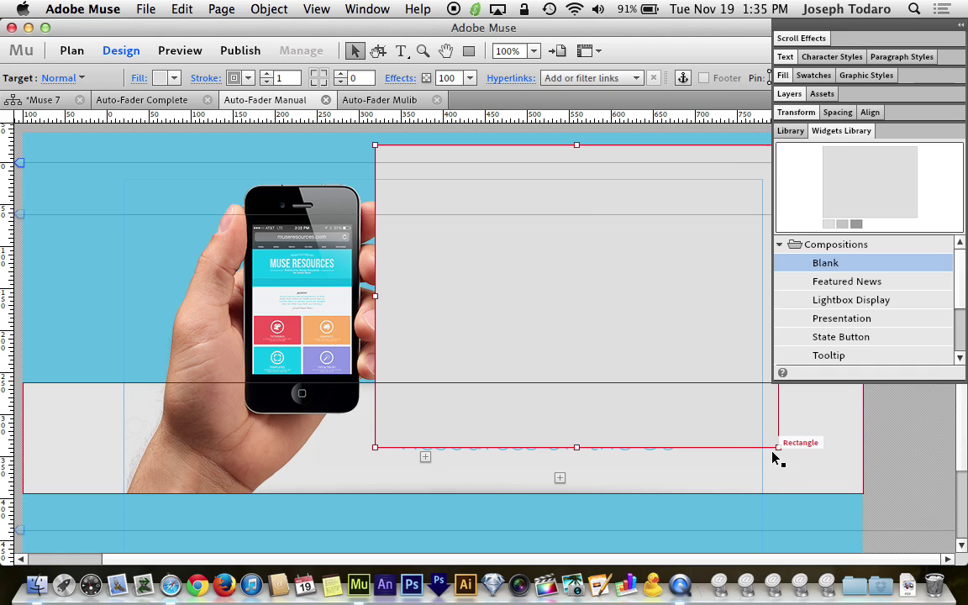
{"action": "left_click_drag", "start_coordinate": [778, 447], "coordinate": [432, 404]}
- Move the invisible trigger up just beneath the target, then reselect the target
{"action": "left_click", "coordinate": [389, 454]}
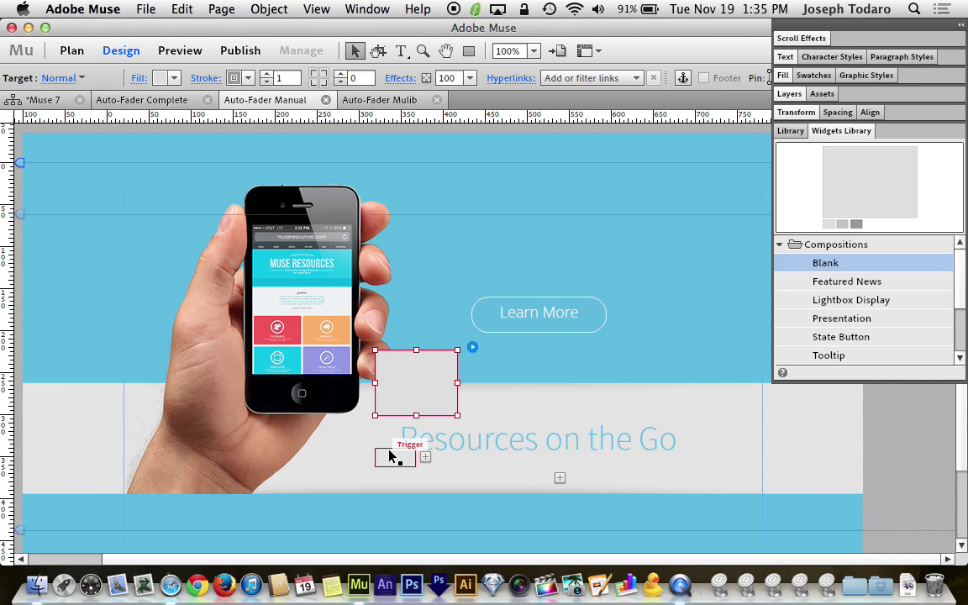
{"action": "left_click_drag", "start_coordinate": [397, 458], "coordinate": [395, 428]}
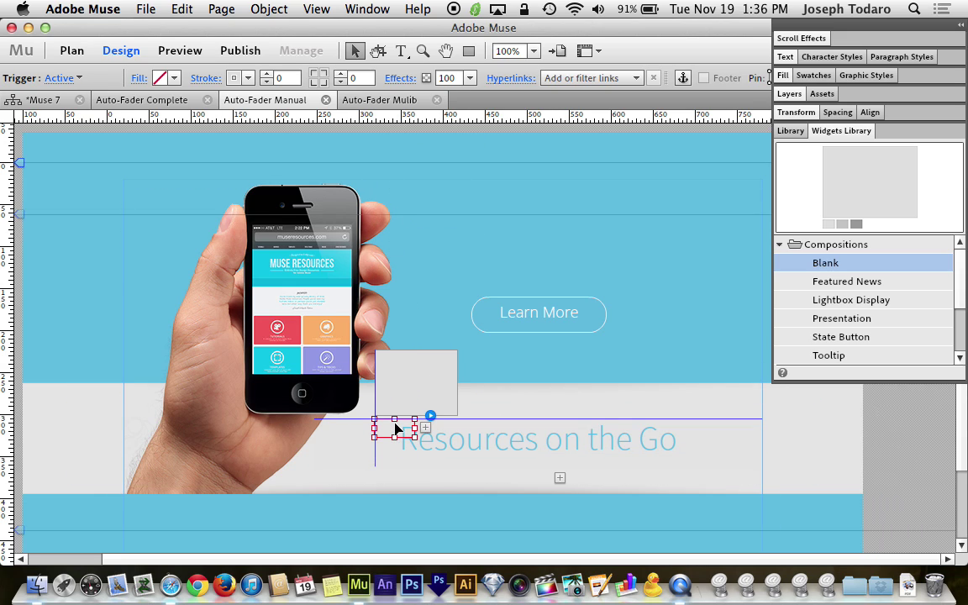
{"action": "left_click", "coordinate": [420, 369]}
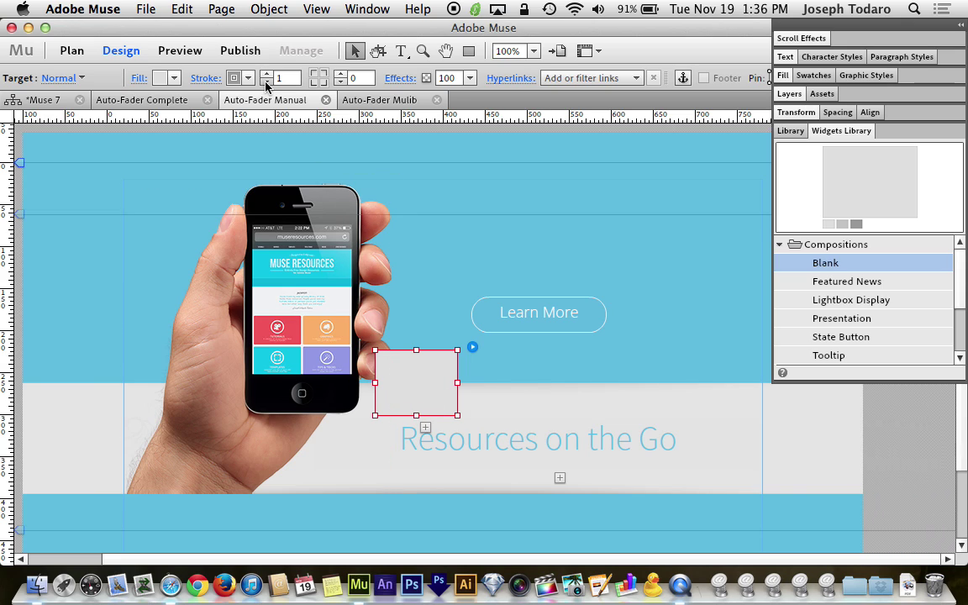
- Set the target panel's fill to None and its stroke weight to 0
{"action": "left_click", "coordinate": [160, 78]}
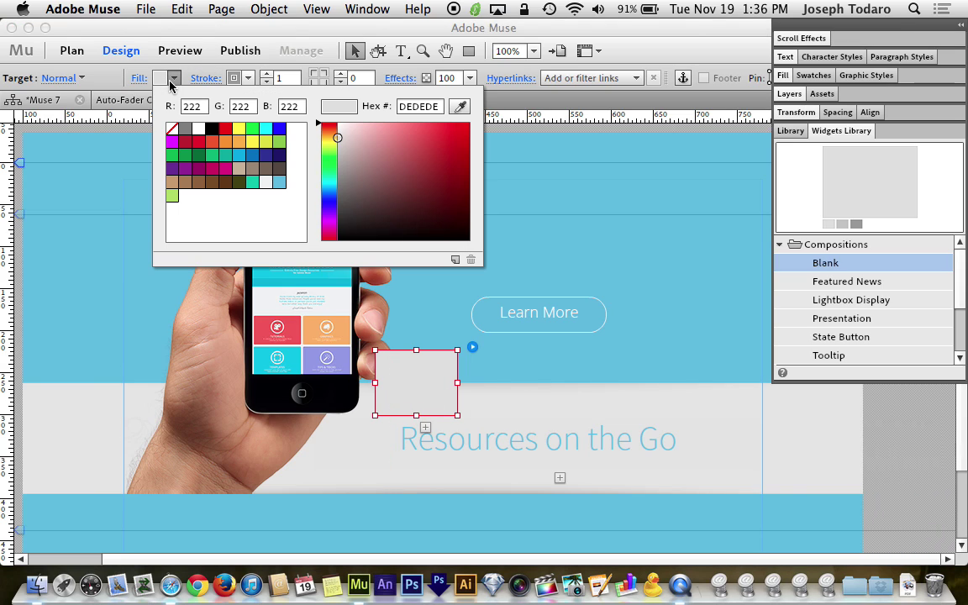
{"action": "left_click", "coordinate": [172, 130]}
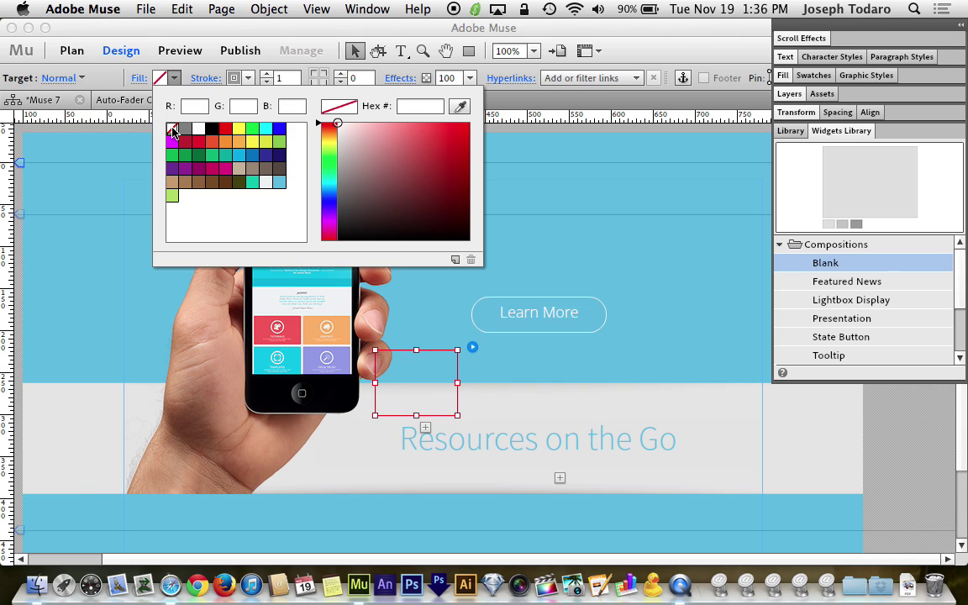
{"action": "left_click", "coordinate": [167, 77]}
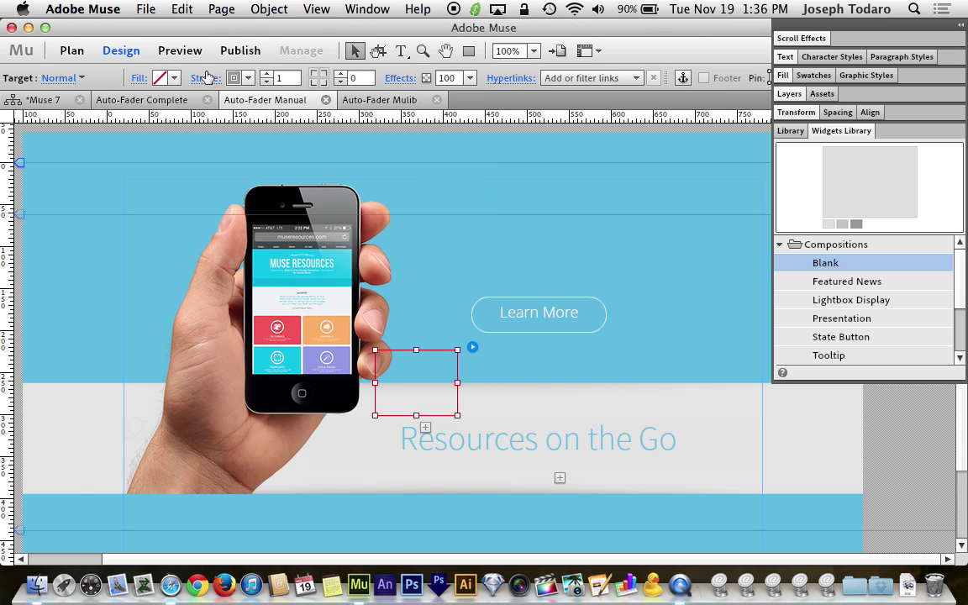
{"action": "left_click", "coordinate": [267, 82]}
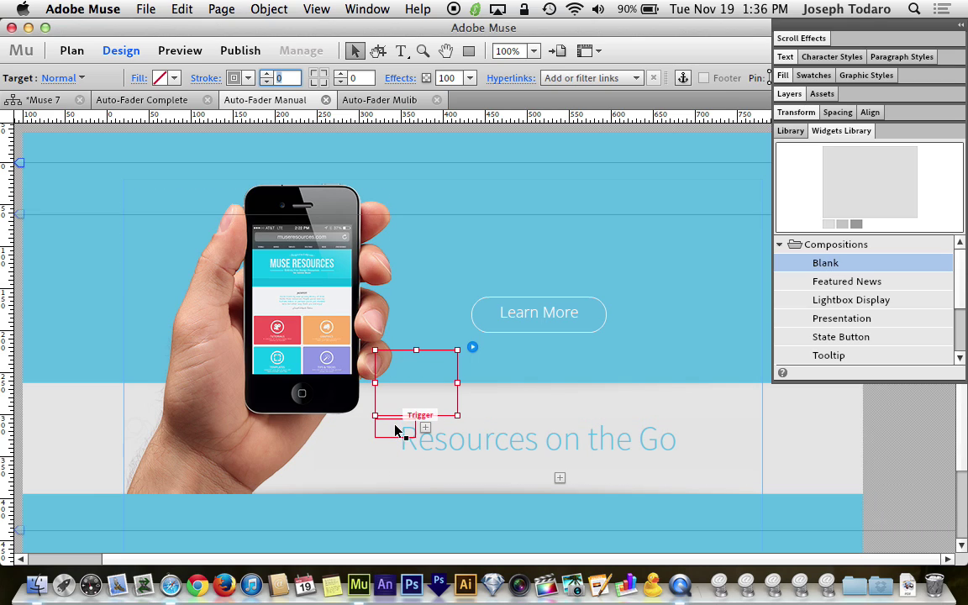
- Move the composition onto the phone's screen at X 185, Y 129
{"action": "left_click", "coordinate": [397, 423]}
{"action": "left_click", "coordinate": [409, 385]}
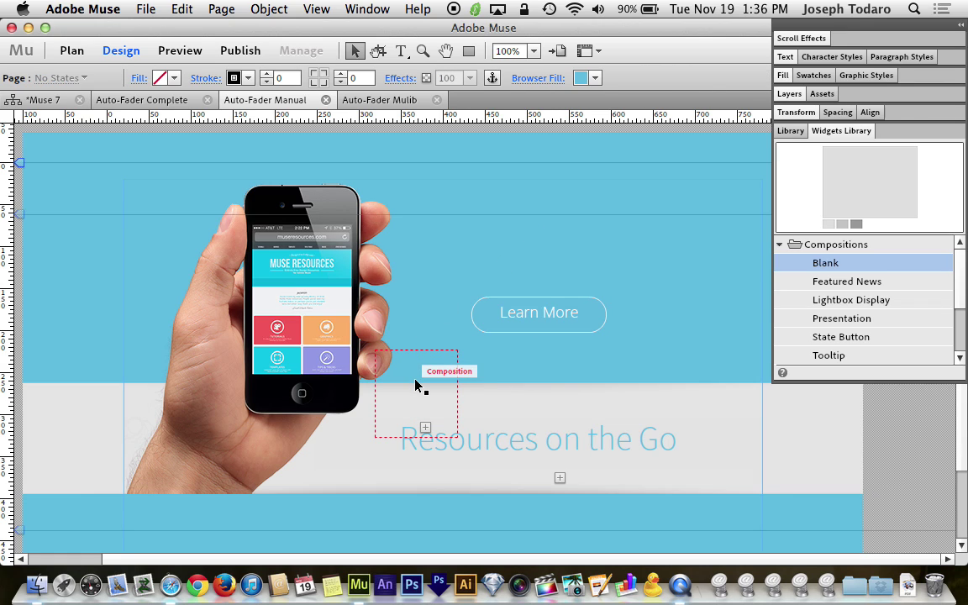
{"action": "left_click_drag", "start_coordinate": [416, 384], "coordinate": [305, 307]}
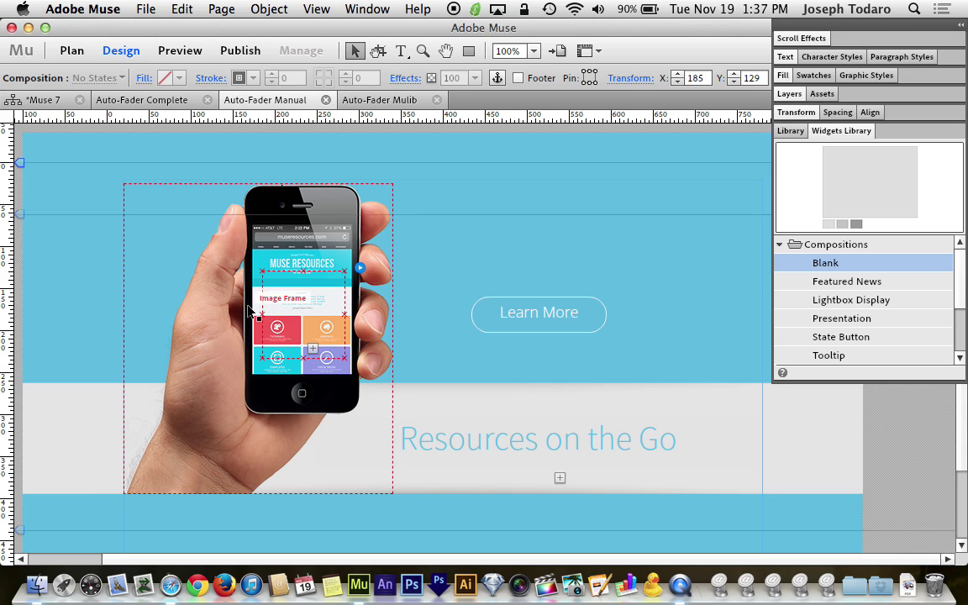
- Put the hand-holding-phone image into the composition's target and shift the composition to X 20, Y 25
{"action": "left_click", "coordinate": [250, 315]}
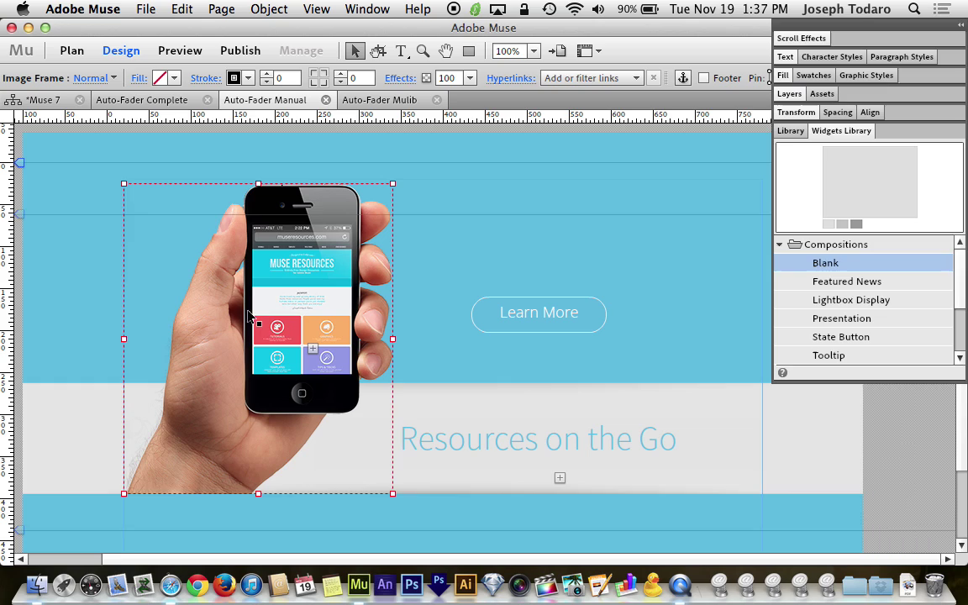
{"action": "left_click_drag", "start_coordinate": [248, 316], "coordinate": [273, 316]}
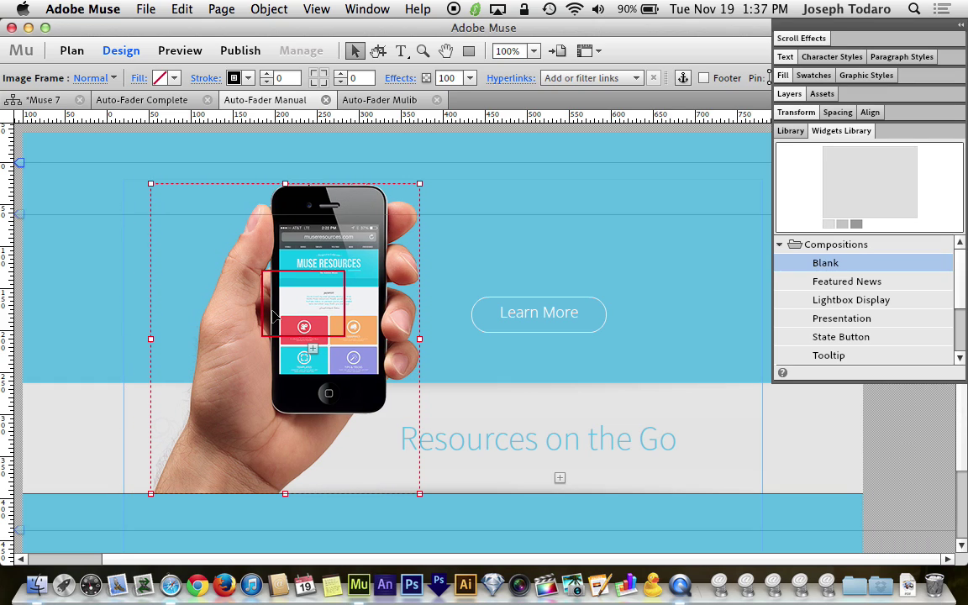
{"action": "key", "text": "Escape"}
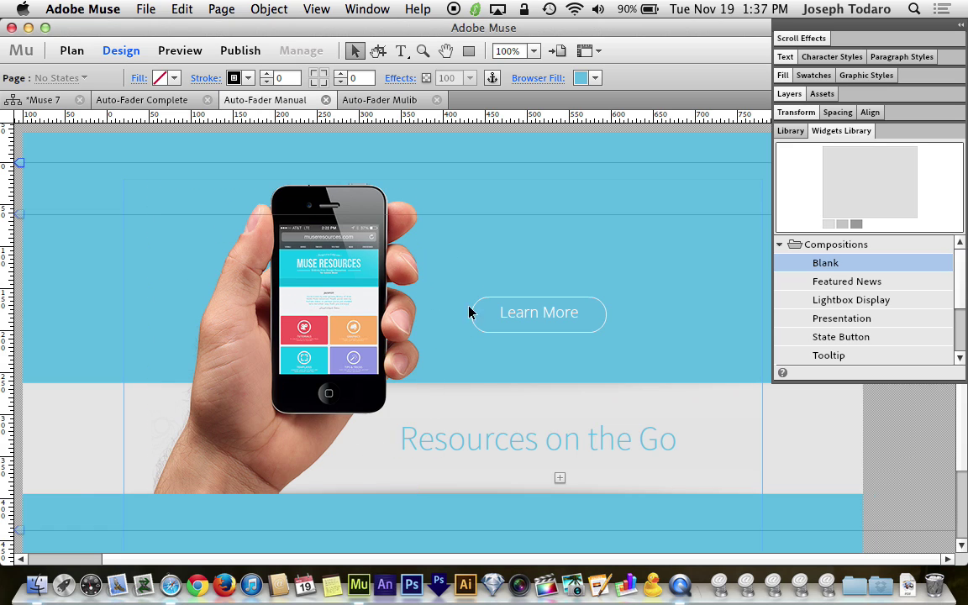
{"action": "left_click_drag", "start_coordinate": [347, 303], "coordinate": [320, 302]}
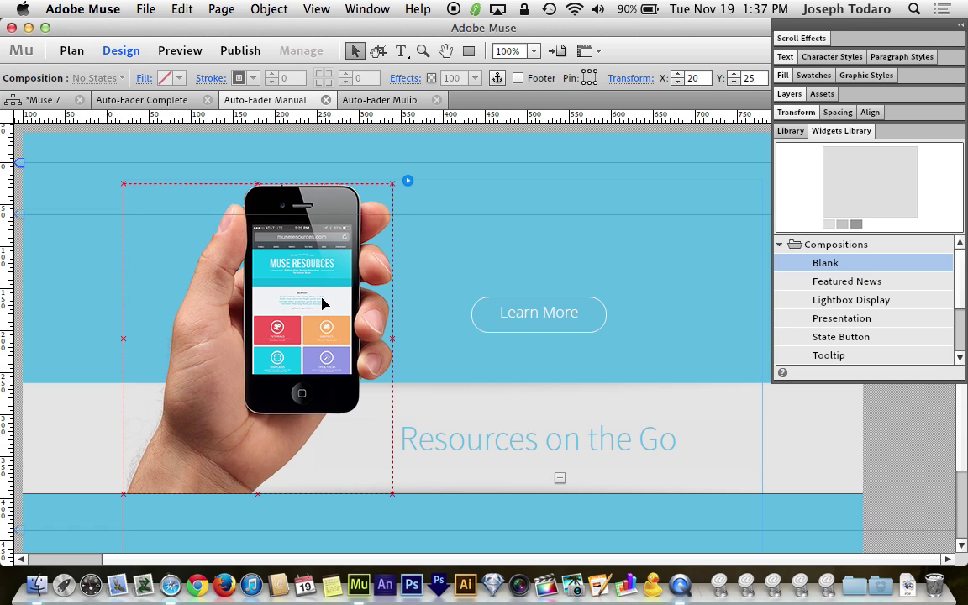
- In Composition Options, keep Show Target On Click, set Hide Target to None and Transition to Vertical
{"action": "left_click", "coordinate": [407, 183]}
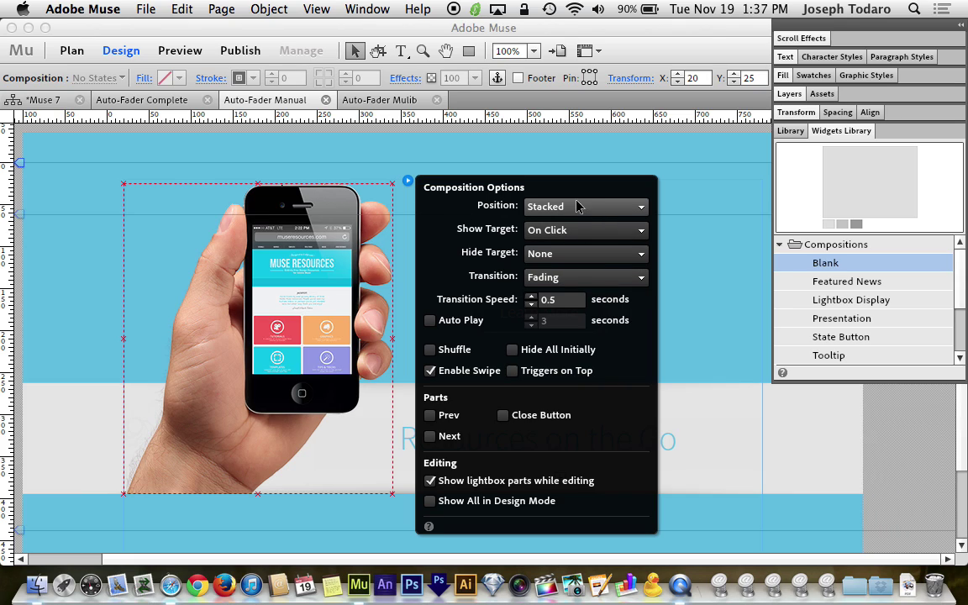
{"action": "left_click", "coordinate": [581, 230]}
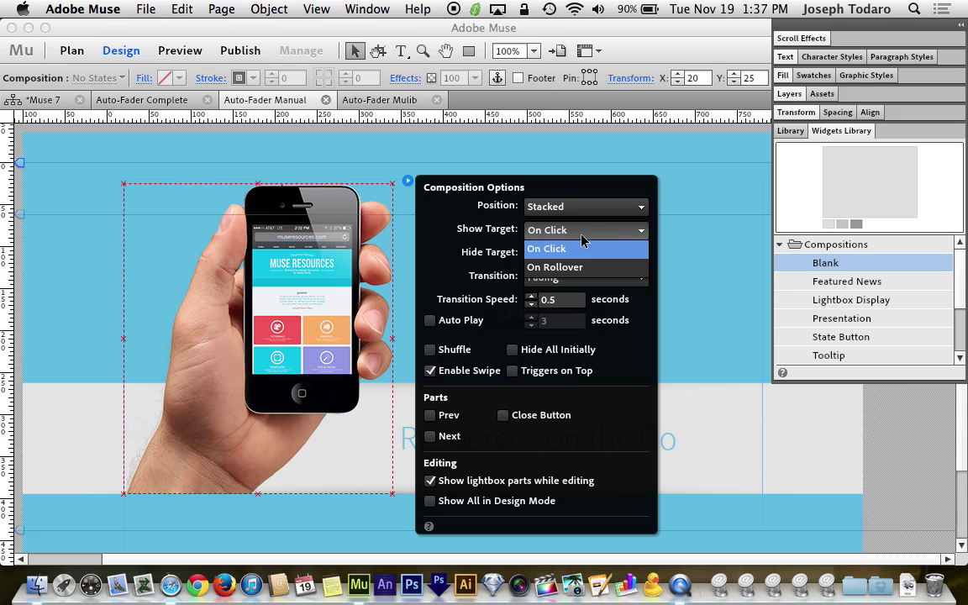
{"action": "left_click", "coordinate": [580, 244]}
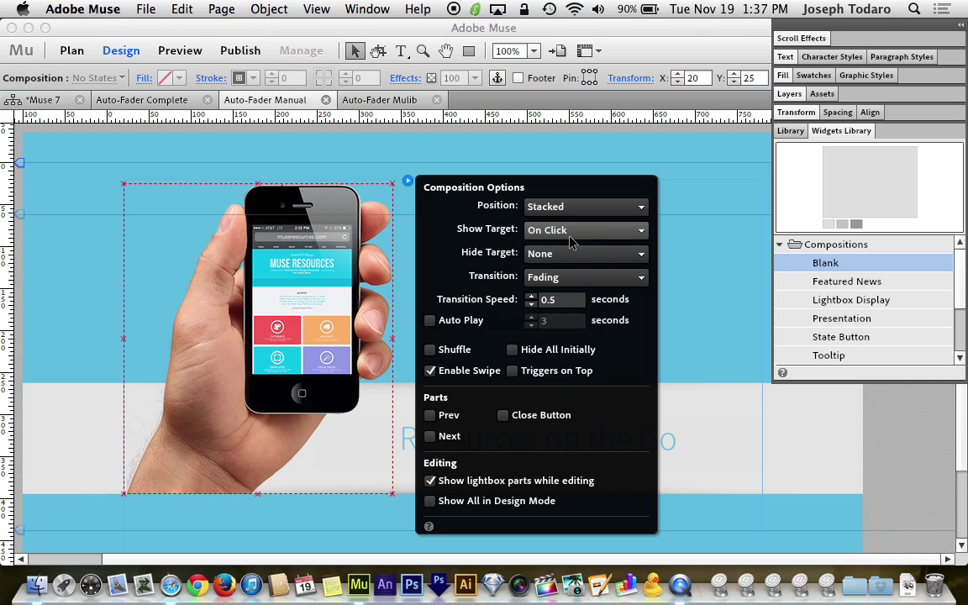
{"action": "left_click", "coordinate": [526, 254]}
{"action": "left_click", "coordinate": [496, 257]}
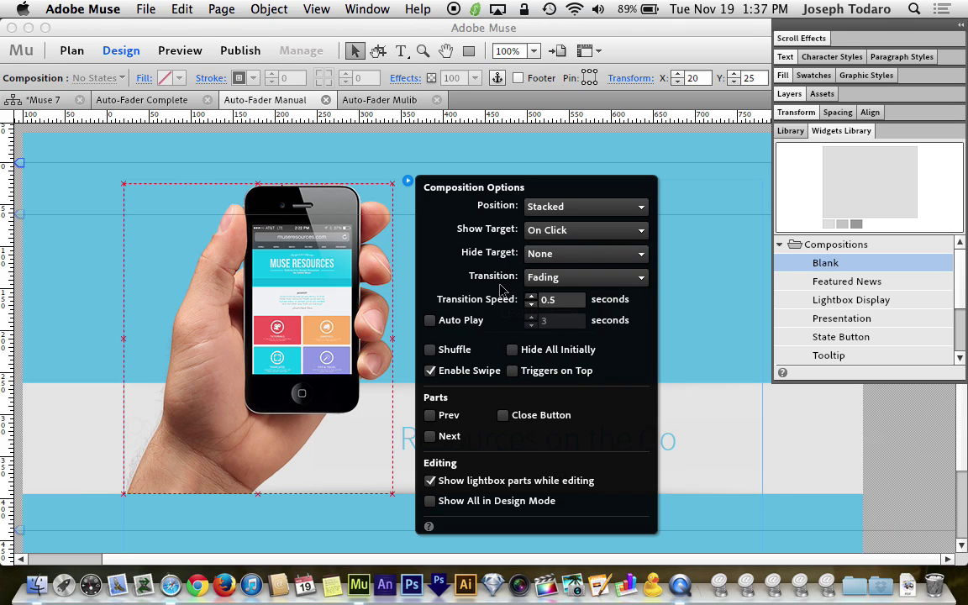
{"action": "left_click", "coordinate": [551, 279]}
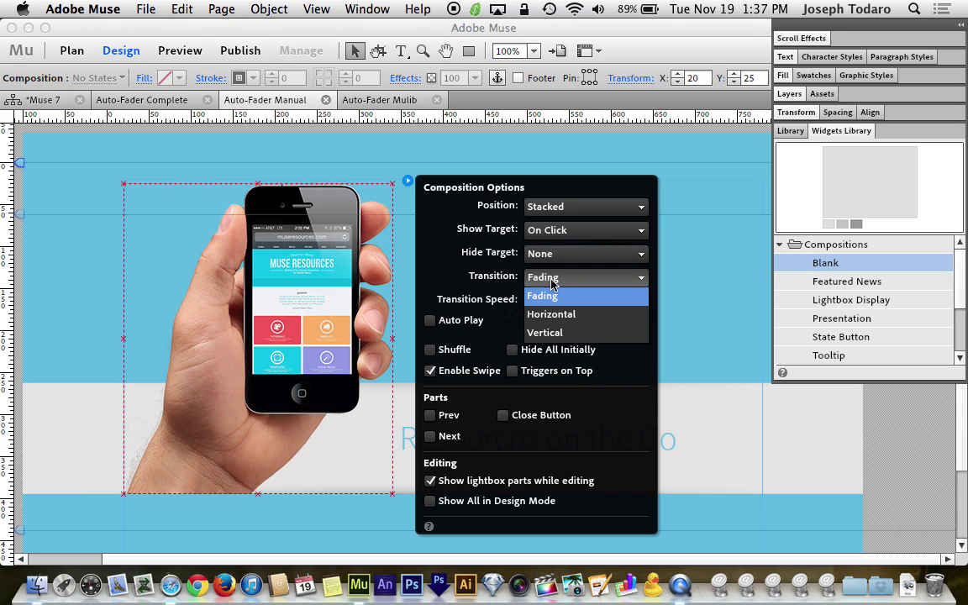
{"action": "left_click", "coordinate": [566, 335]}
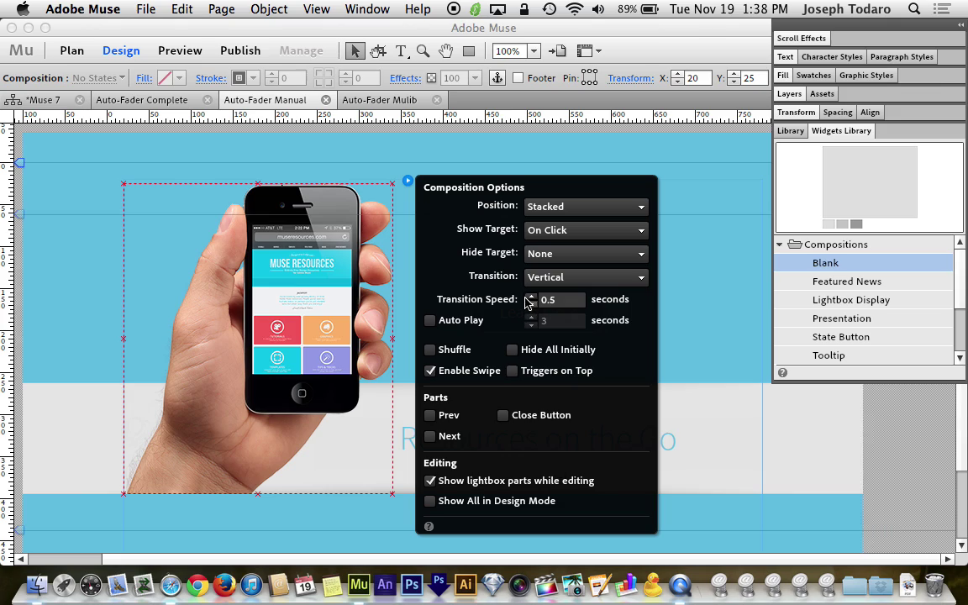
- Set the transition speed to 0.8 seconds and Auto Play to every 1 second
{"action": "left_click", "coordinate": [561, 299]}
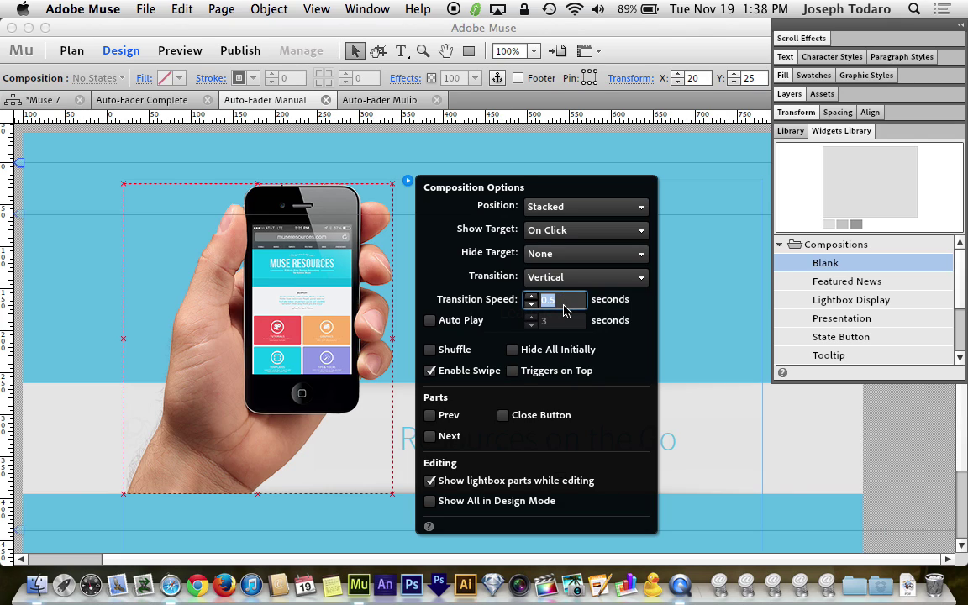
{"action": "type", "text": "0.8"}
{"action": "left_click", "coordinate": [450, 324]}
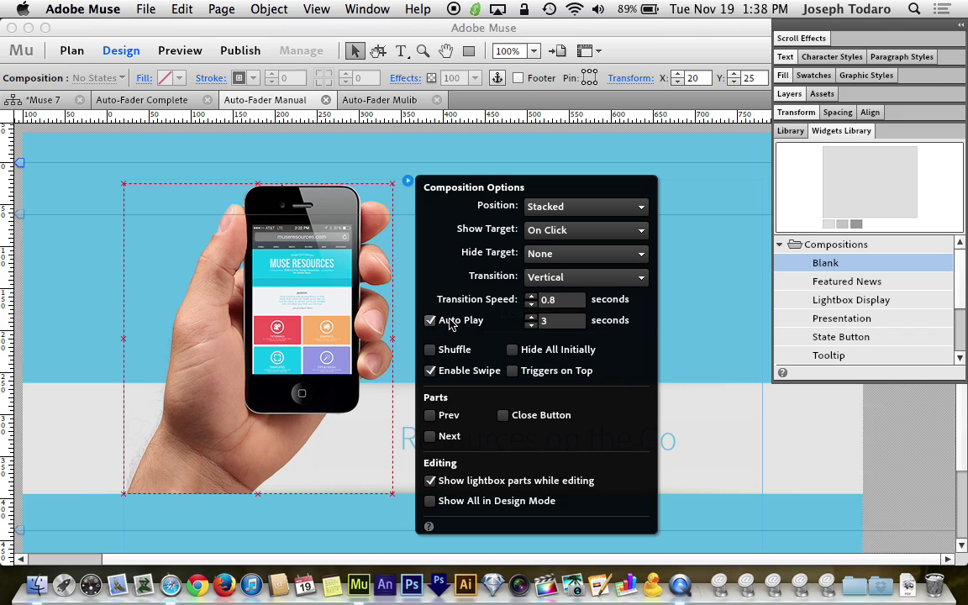
{"action": "left_click", "coordinate": [552, 322]}
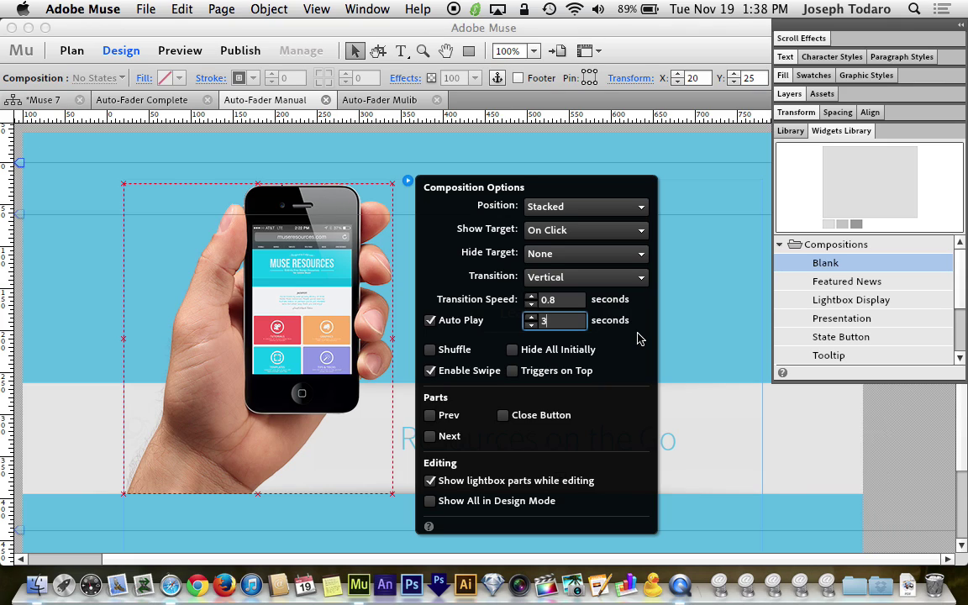
{"action": "type", "text": "3"}
{"action": "key", "text": "BackSpace"}
{"action": "type", "text": "1"}
- Check Hide All Initially and uncheck Enable Swipe for the phone composition
{"action": "left_click", "coordinate": [513, 350]}
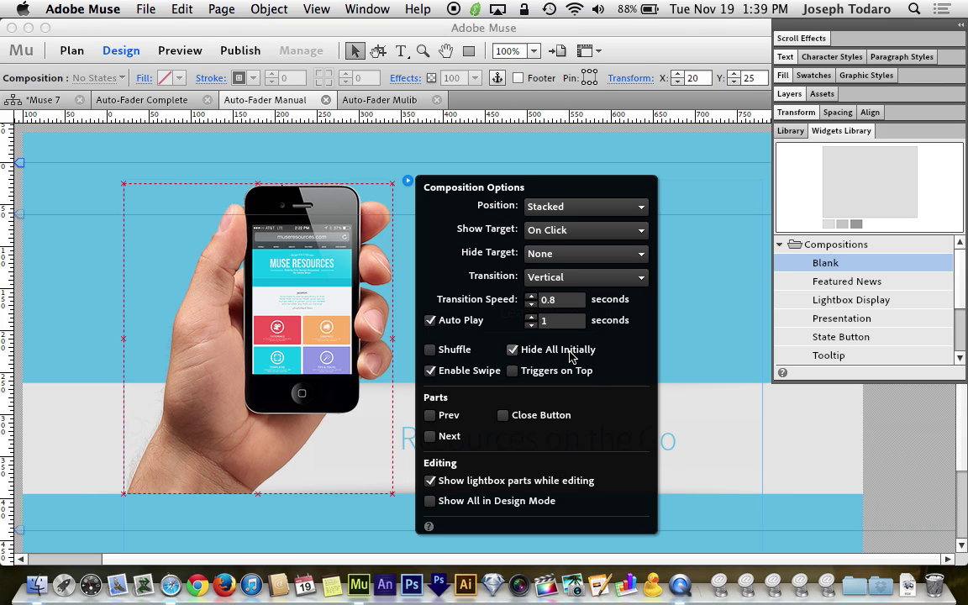
{"action": "left_click", "coordinate": [451, 375]}
- Deselect the composition, preview the page in Safari, then close the preview window
{"action": "left_click", "coordinate": [719, 281]}
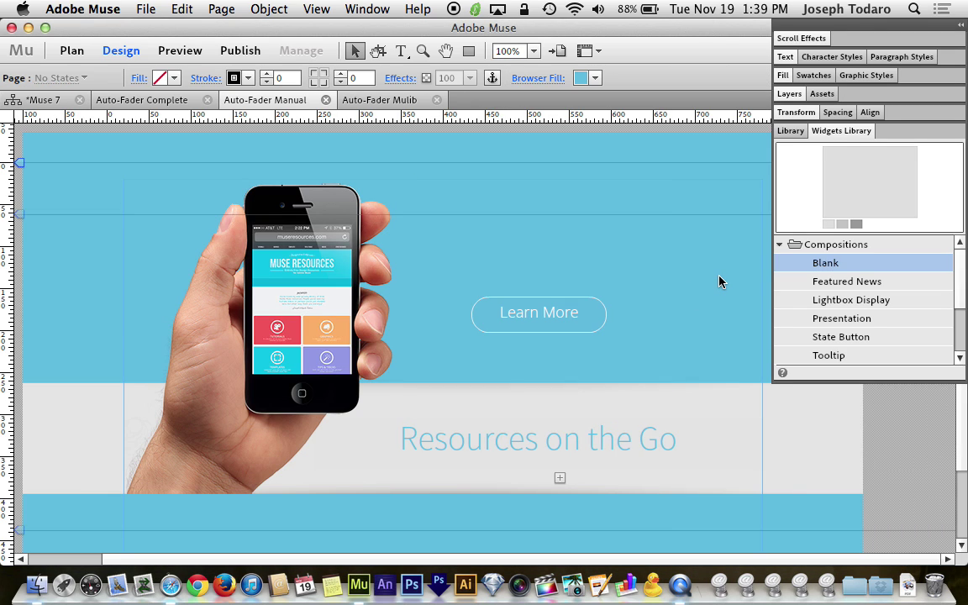
{"action": "key", "text": "super+alt+e"}
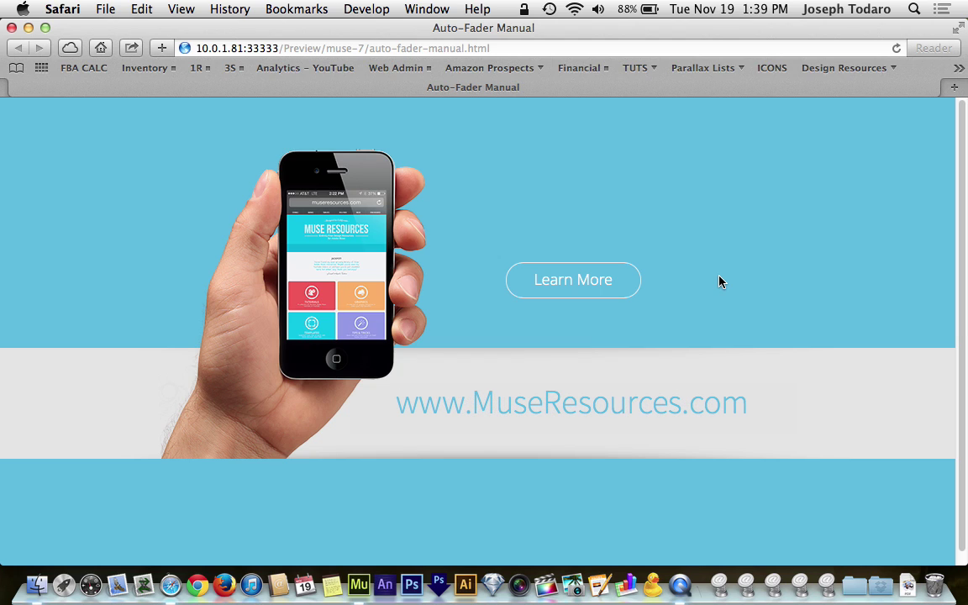
{"action": "key", "text": "super+w"}
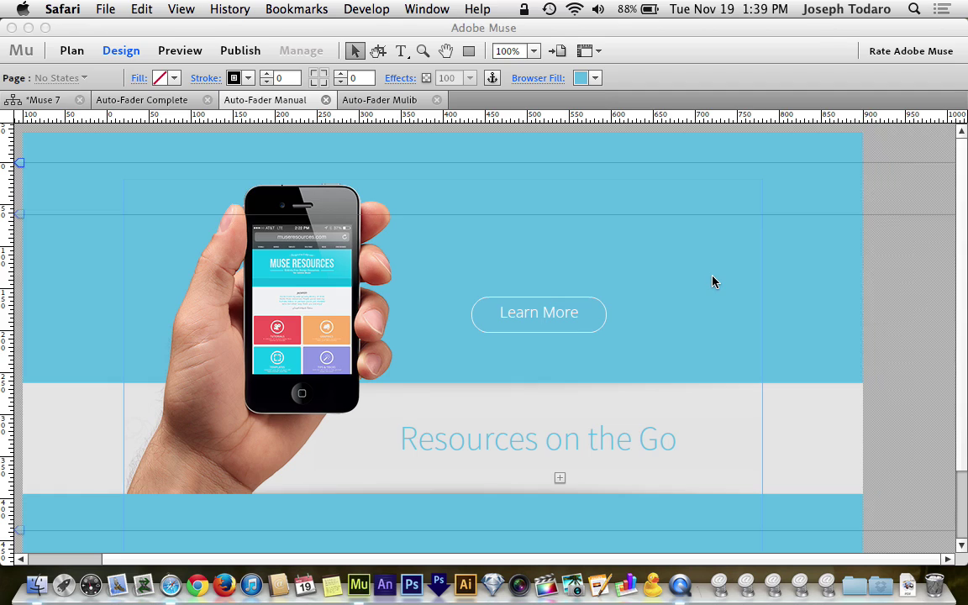
- Deselect the Learn More button and collapse the Compositions group in the Widgets Library
{"action": "left_click", "coordinate": [571, 320]}
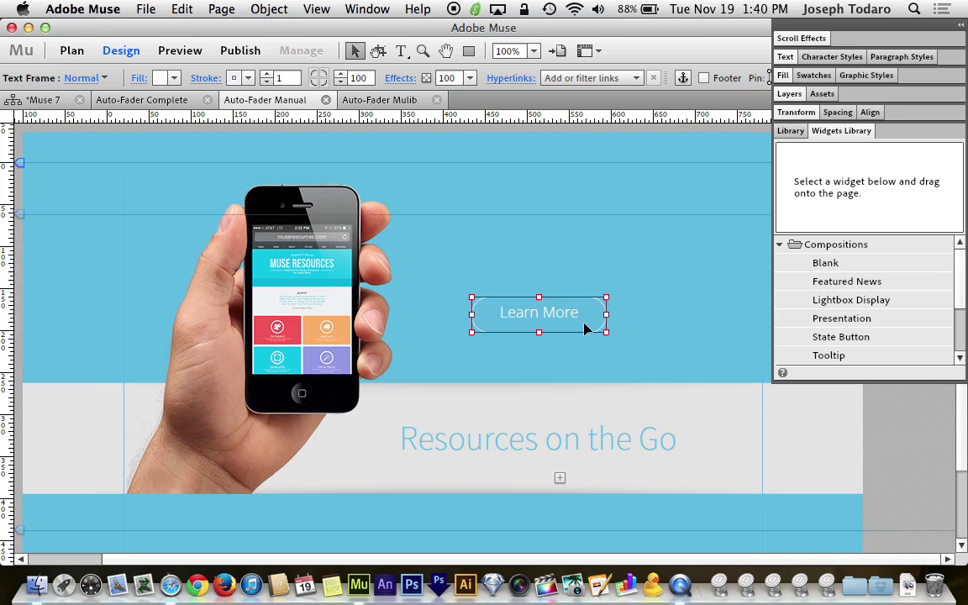
{"action": "left_click", "coordinate": [648, 328]}
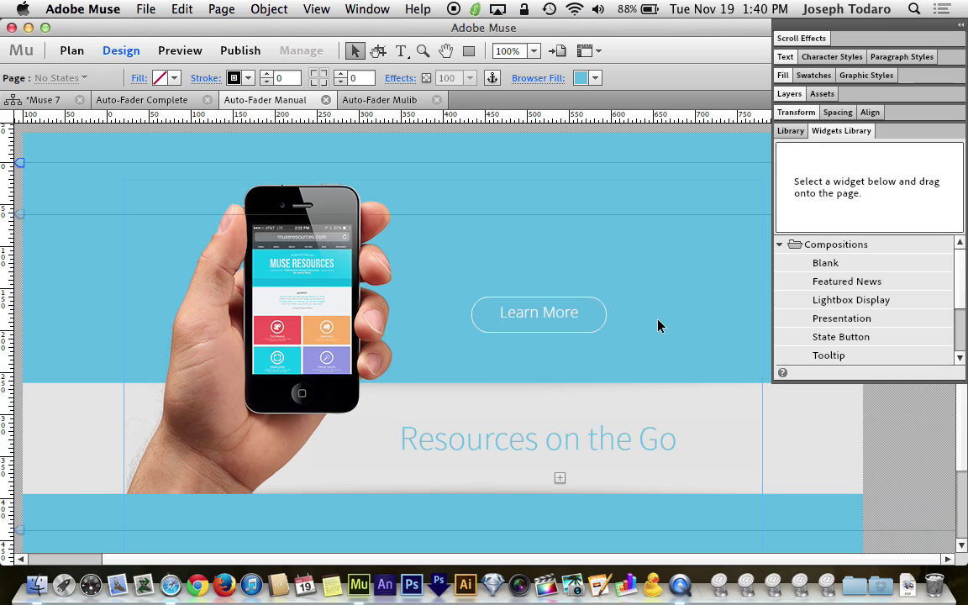
{"action": "left_click", "coordinate": [780, 245]}
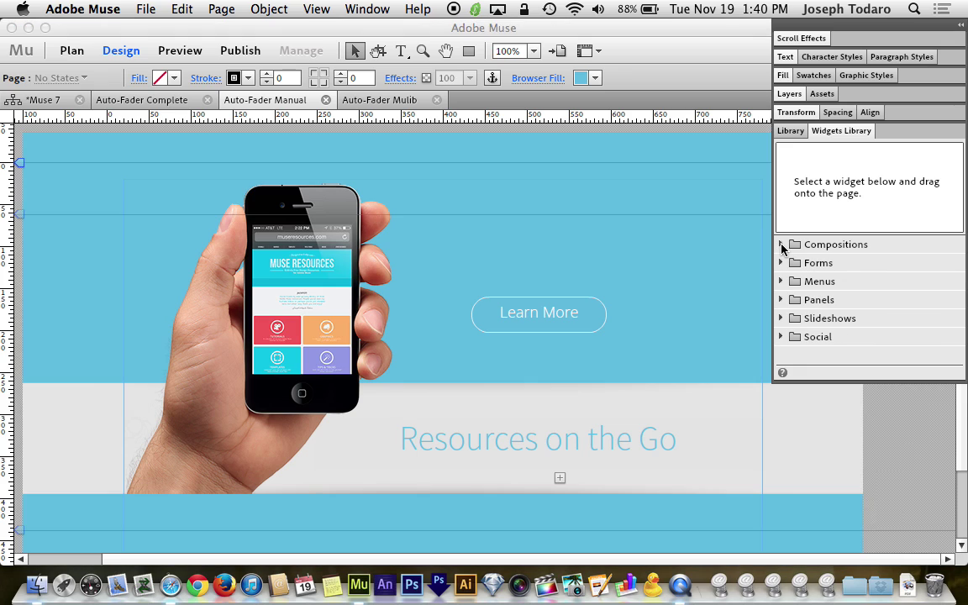
- Open museresources.com, scroll the Mulibs page to the Blank Auto-Fader download, then close Safari's window
{"action": "left_click", "coordinate": [171, 586]}
{"action": "type", "text": "museresources.com"}
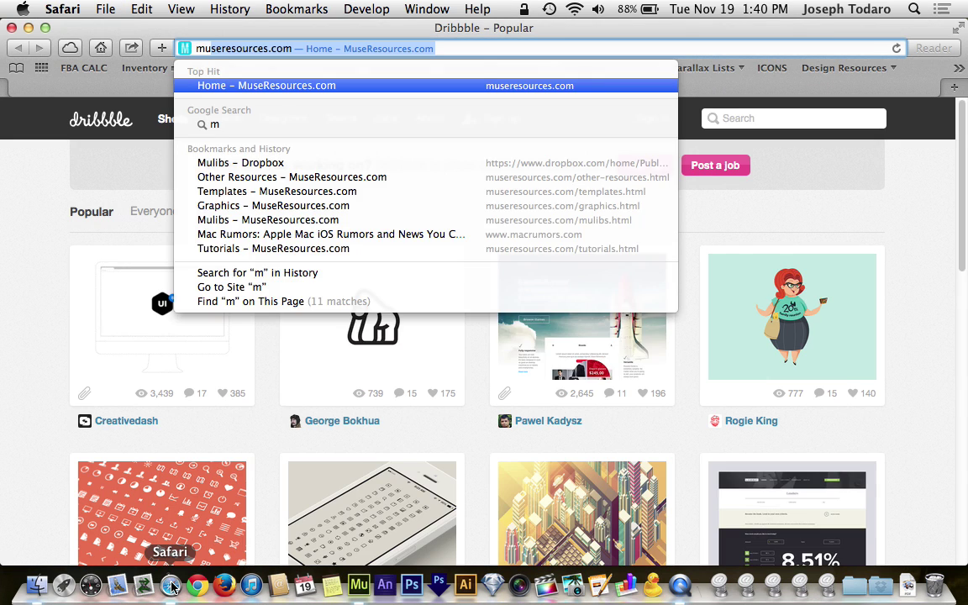
{"action": "key", "text": "Return"}
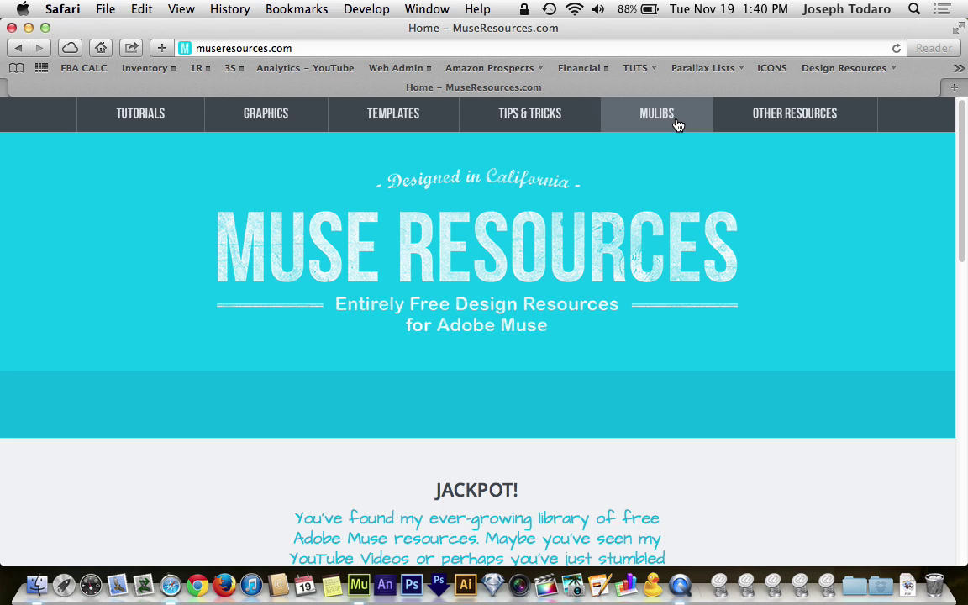
{"action": "left_click", "coordinate": [677, 124]}
{"action": "scroll", "coordinate": [714, 311], "scroll_direction": "down", "scroll_amount": 10}
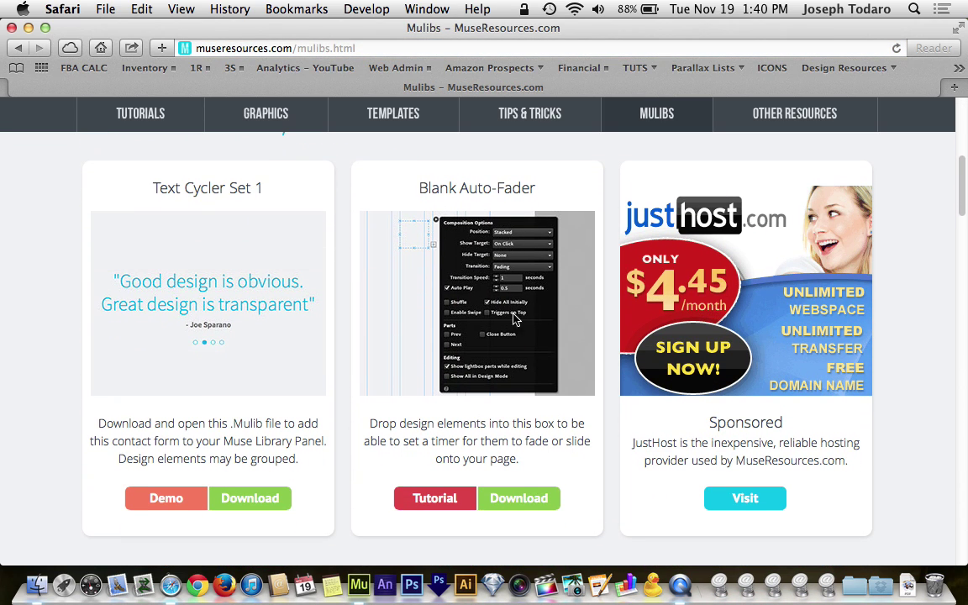
{"action": "left_click", "coordinate": [12, 28]}
- Place a Blank Auto-Fader composition from the [MR] Blank Auto-Fader library folder onto the page
{"action": "left_click", "coordinate": [629, 280]}
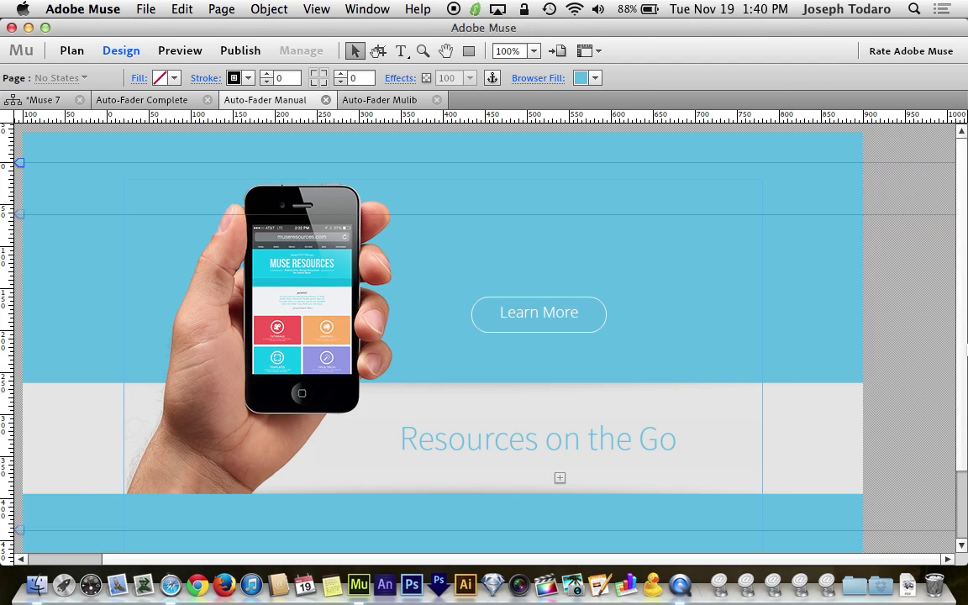
{"action": "left_click", "coordinate": [790, 132]}
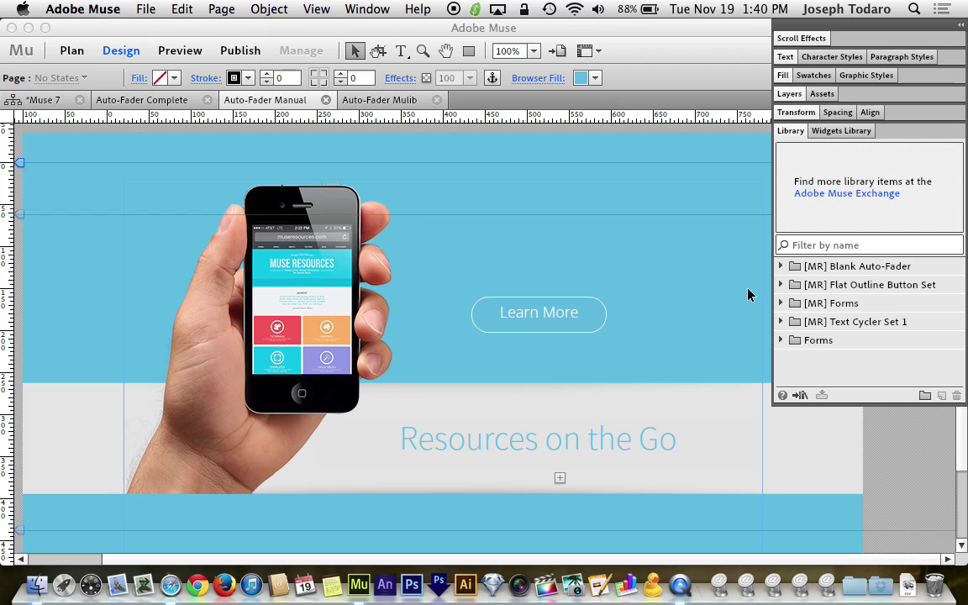
{"action": "left_click", "coordinate": [780, 265]}
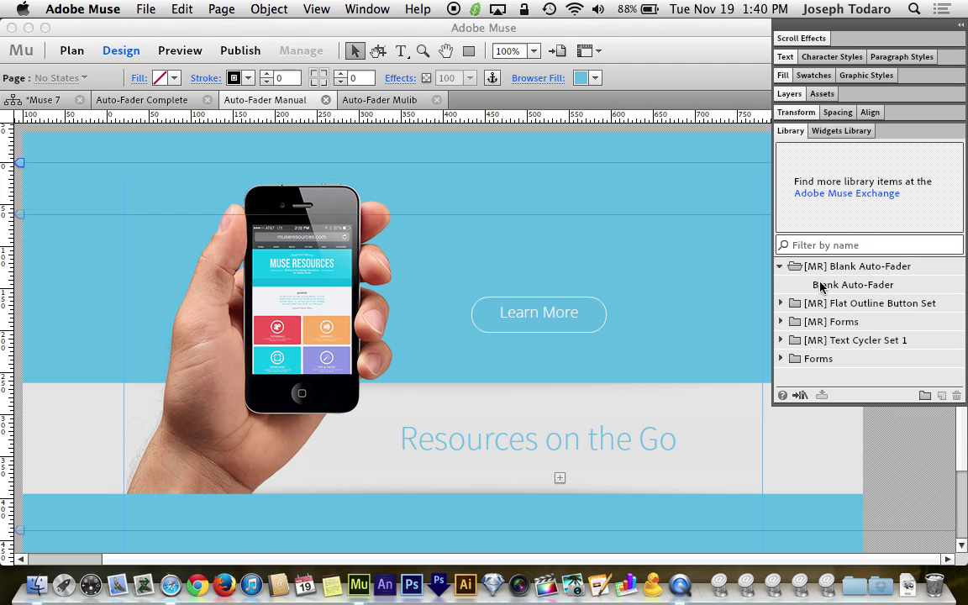
{"action": "left_click", "coordinate": [849, 286]}
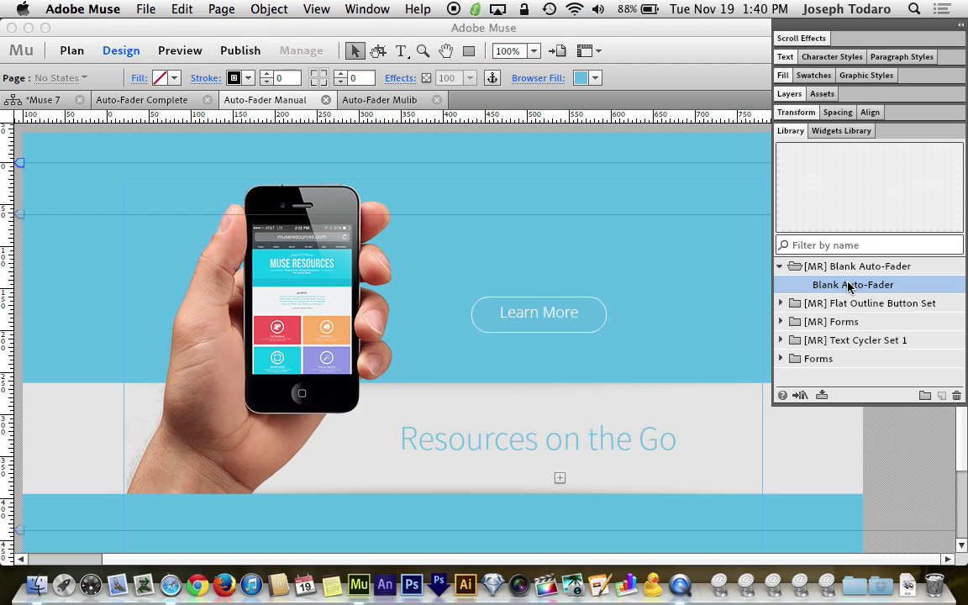
{"action": "left_click", "coordinate": [559, 312]}
- Move the Learn More button inside the auto-fader and review its 0.5-second fade settings
{"action": "key", "text": "Tab"}
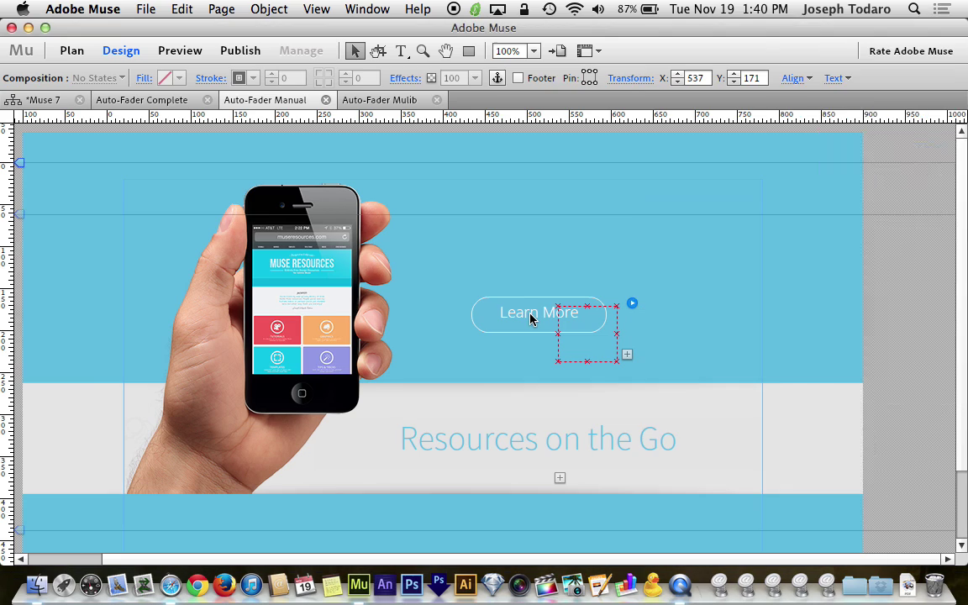
{"action": "key", "text": "Tab"}
{"action": "left_click_drag", "start_coordinate": [530, 318], "coordinate": [553, 324]}
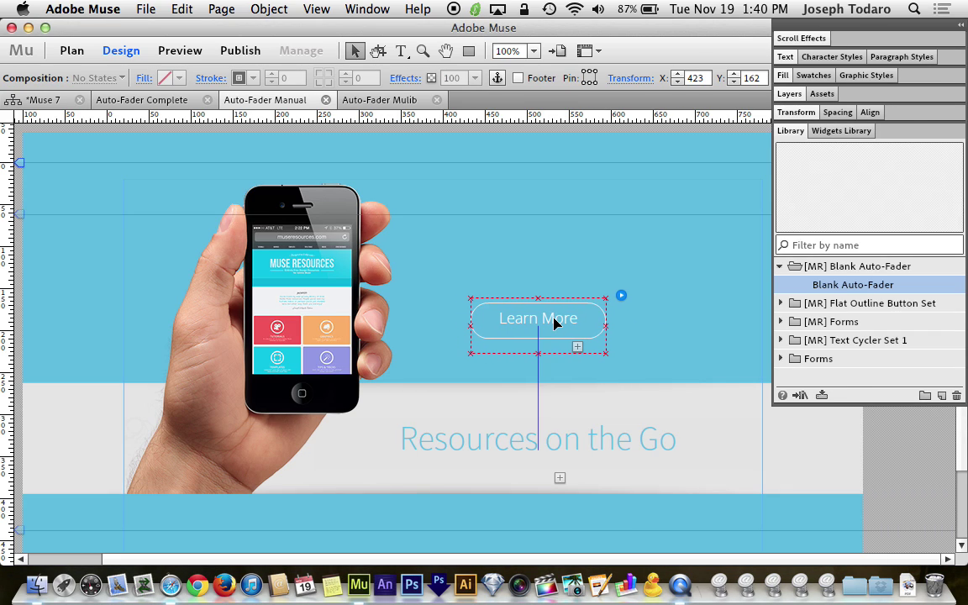
{"action": "left_click", "coordinate": [621, 296]}
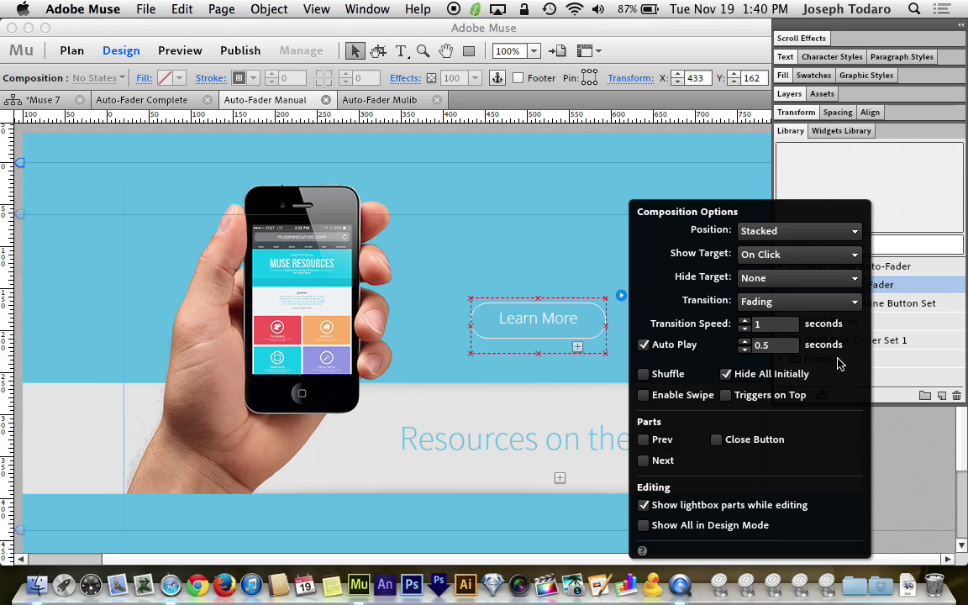
{"action": "left_click", "coordinate": [504, 195]}
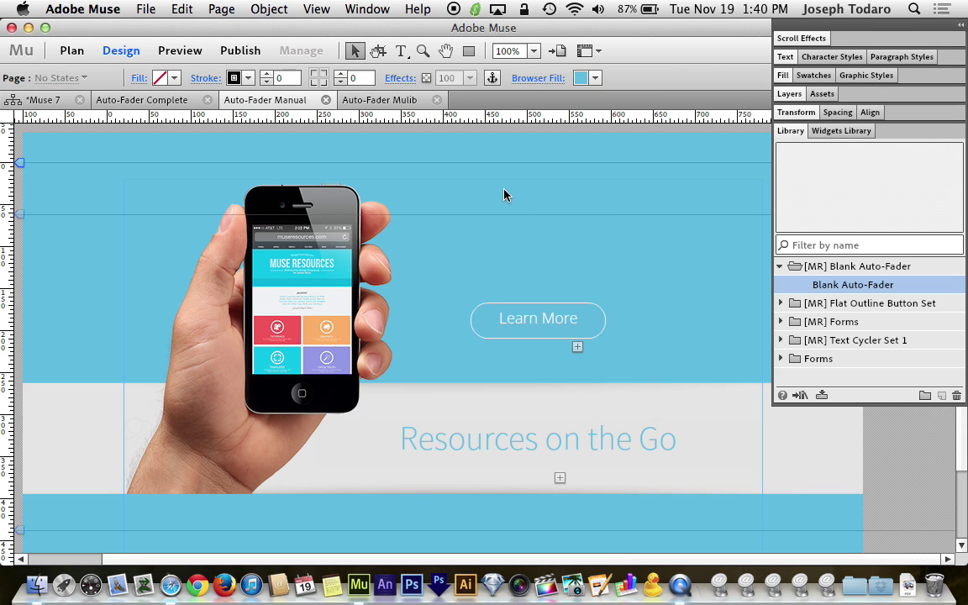
{"action": "key", "text": "super+alt+e"}
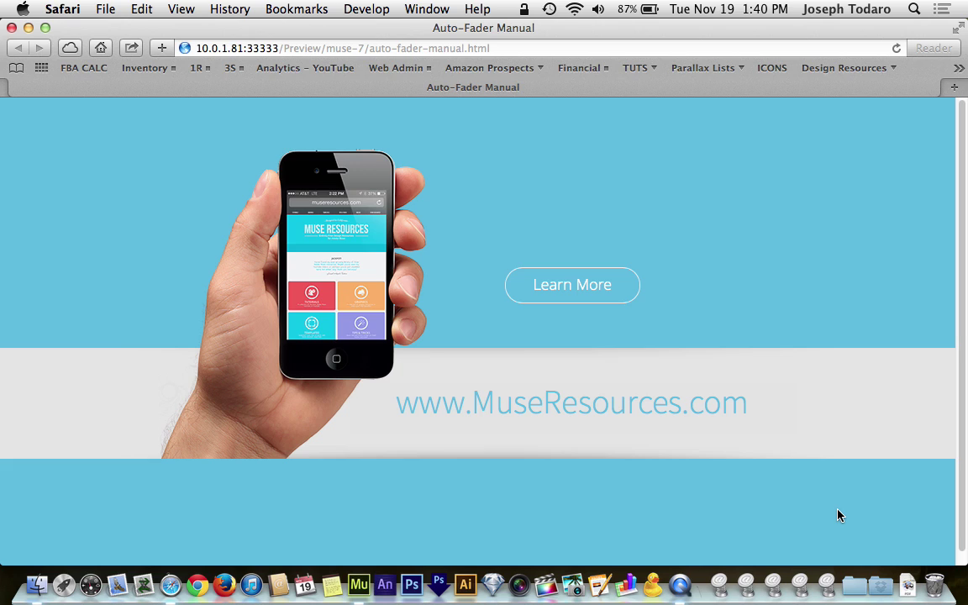
{"action": "key", "text": "super+w"}
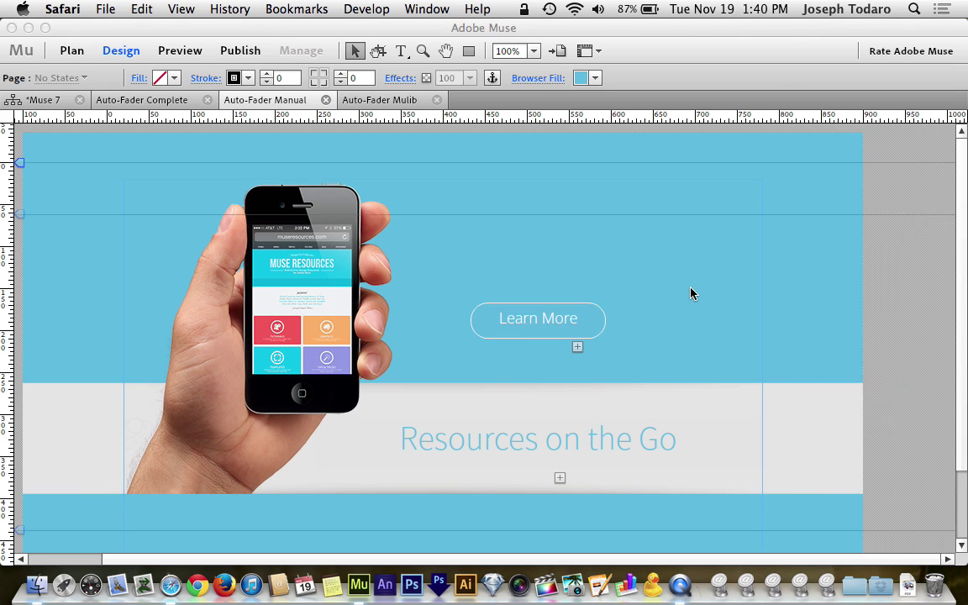
{"action": "left_click", "coordinate": [691, 294]}
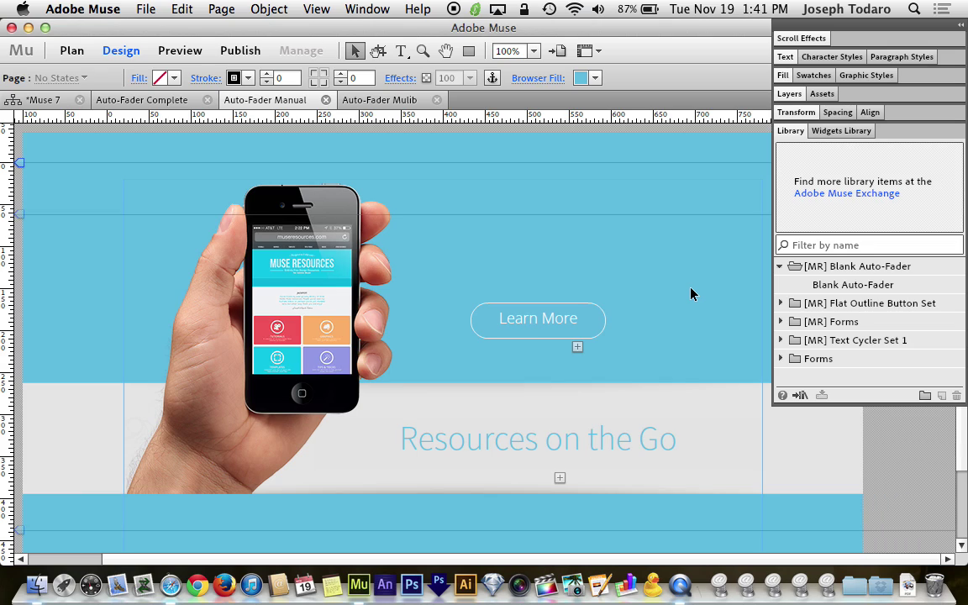
{"action": "left_click", "coordinate": [845, 284]}
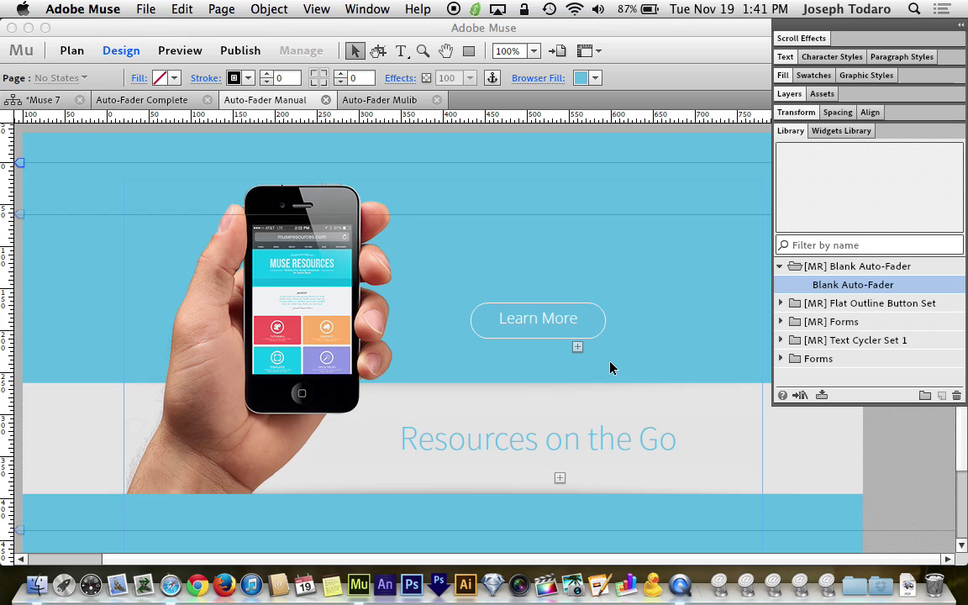
{"action": "left_click", "coordinate": [638, 359]}
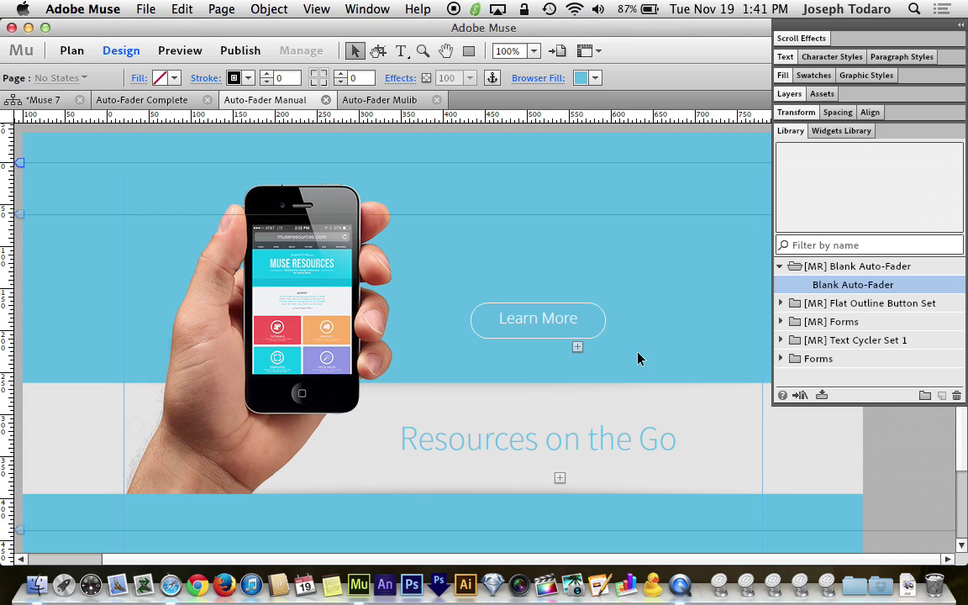